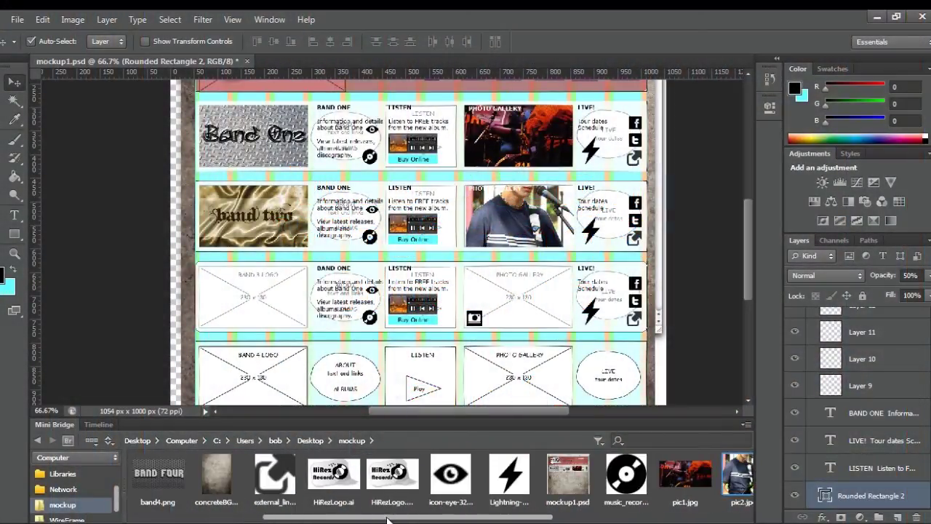
Open band3.png, resize it to 230 x 130 px, and drag it into the third row's logo slot.
left_click_drag(328, 519, 259, 519)
left_click(245, 487)
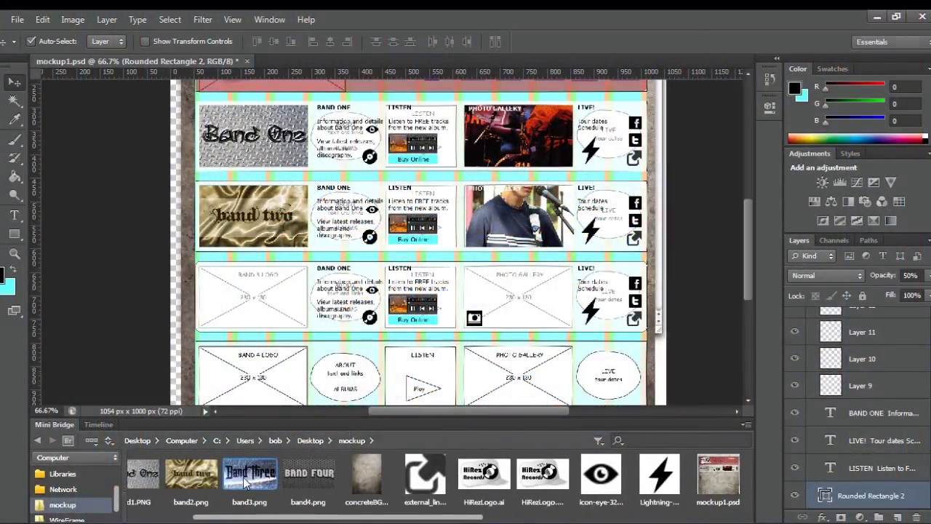
double_click(245, 486)
left_click(72, 18)
left_click(86, 121)
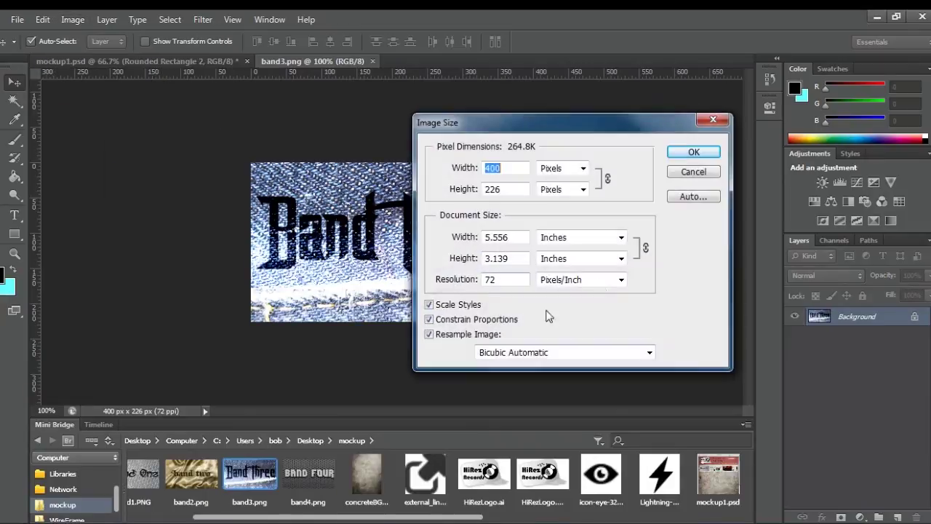
type("230")
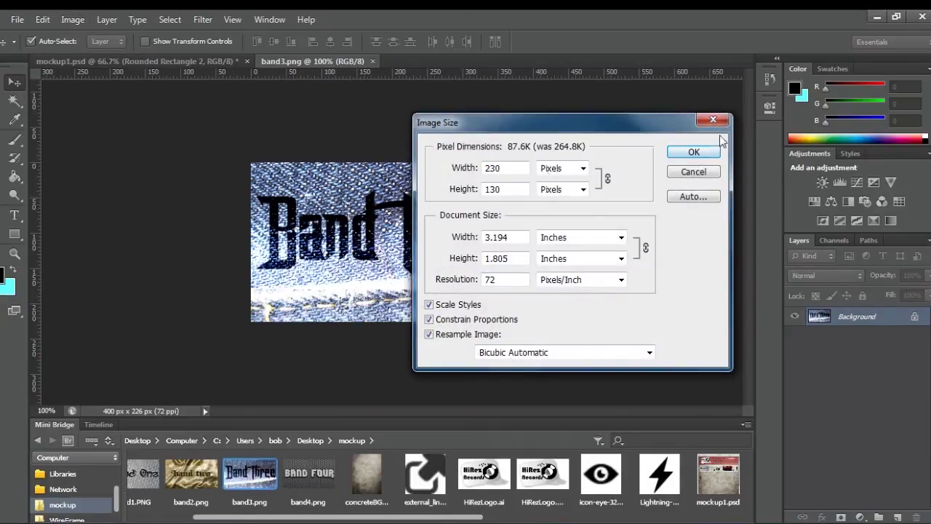
left_click(693, 152)
left_click_drag(248, 192, 280, 304)
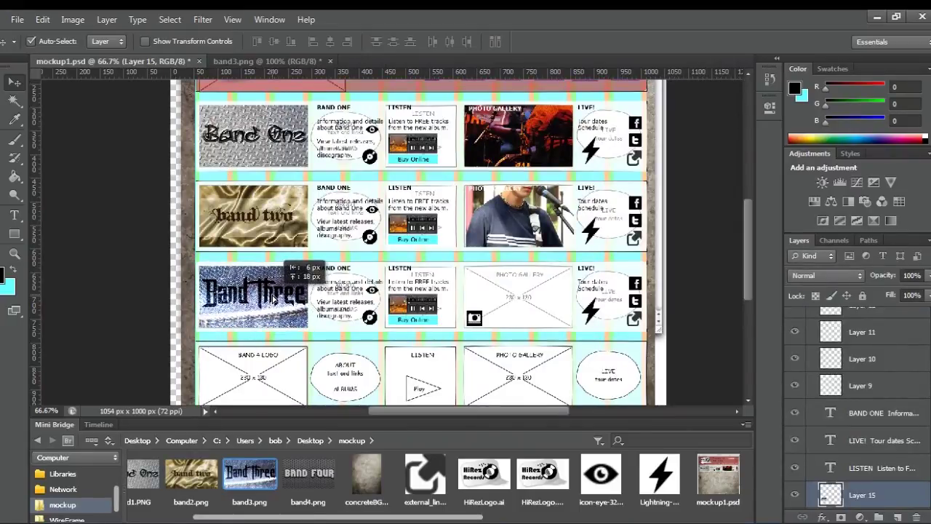
left_click(330, 61)
Discard band3.png changes, open pic3.jpg and resize it to 130 px high (265 x 130).
left_click(441, 204)
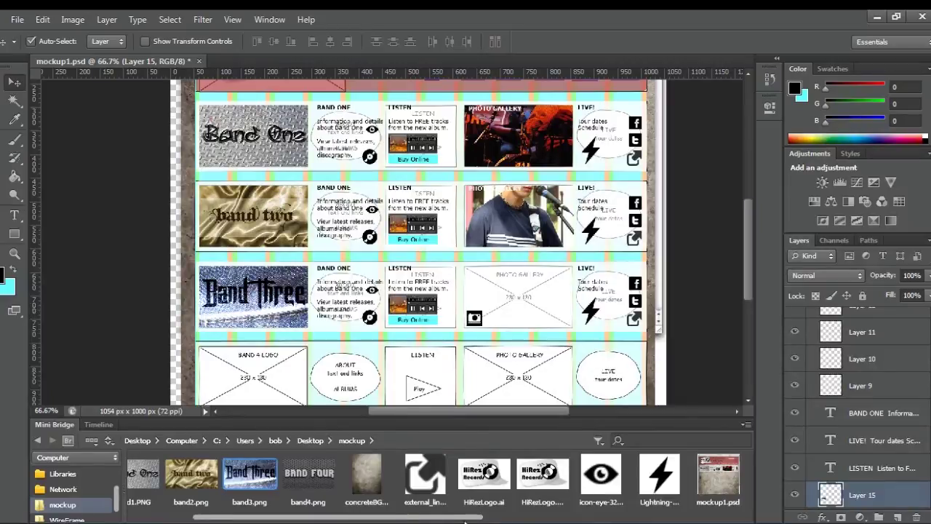
left_click_drag(464, 519, 651, 518)
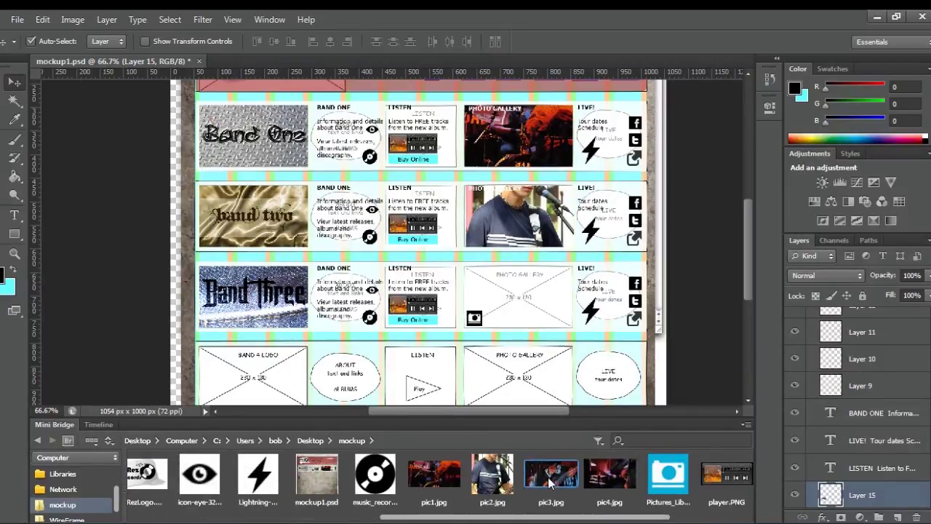
double_click(549, 484)
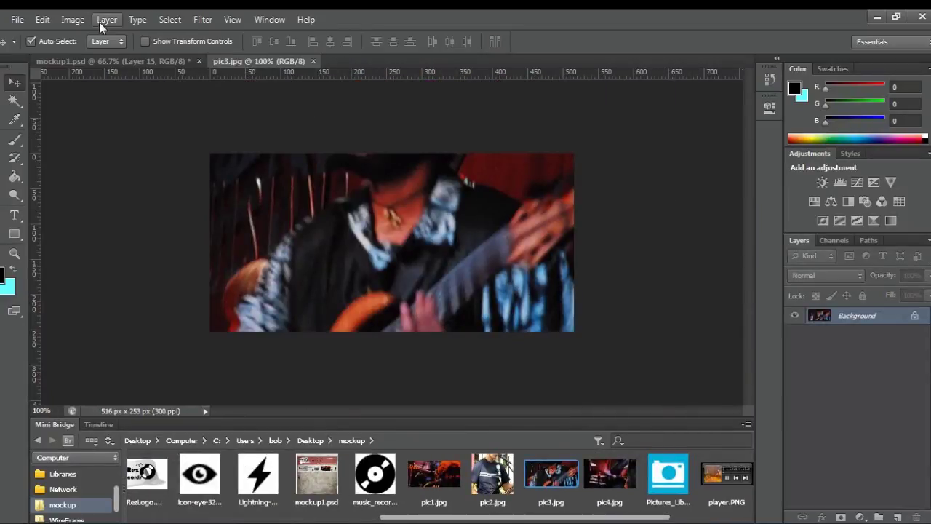
left_click(73, 19)
left_click(106, 120)
left_click(459, 188)
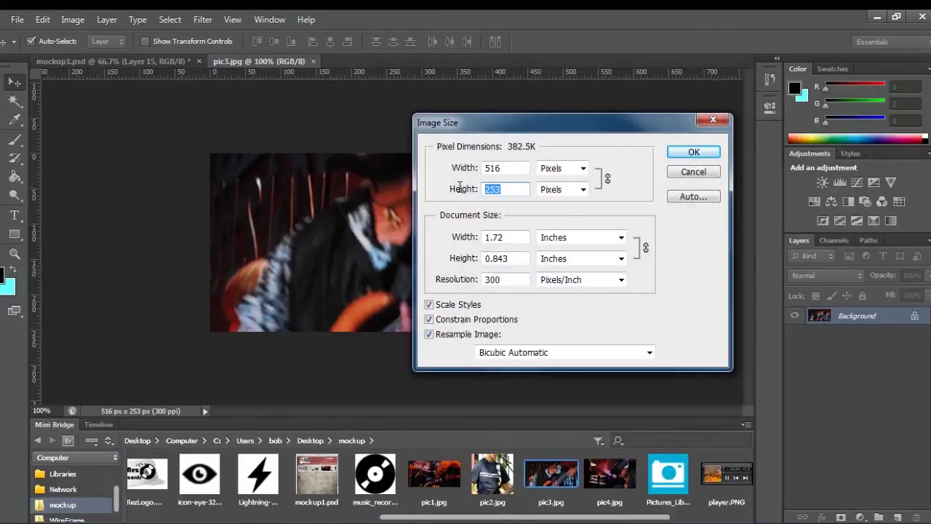
type("130")
left_click(693, 152)
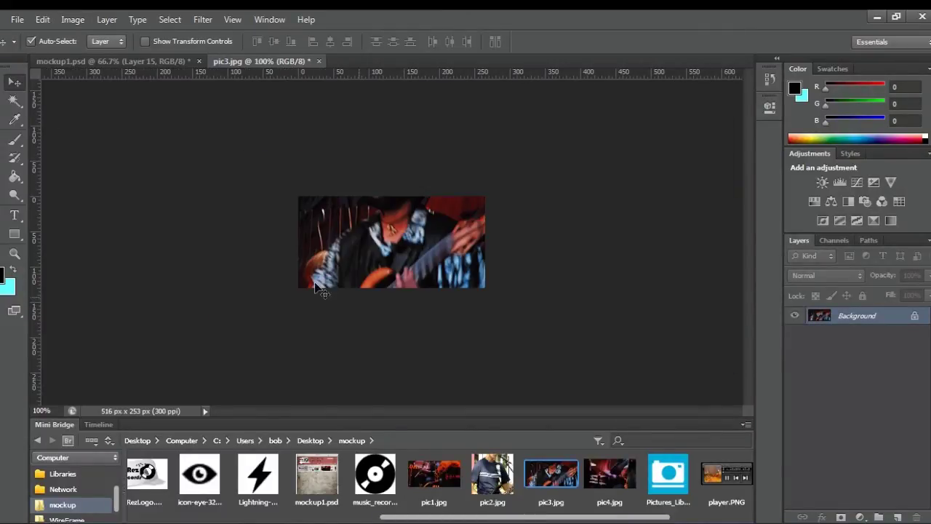
Trim pic3's canvas to 230 px wide and place it in the third row's gallery slot.
left_click(73, 19)
left_click(95, 133)
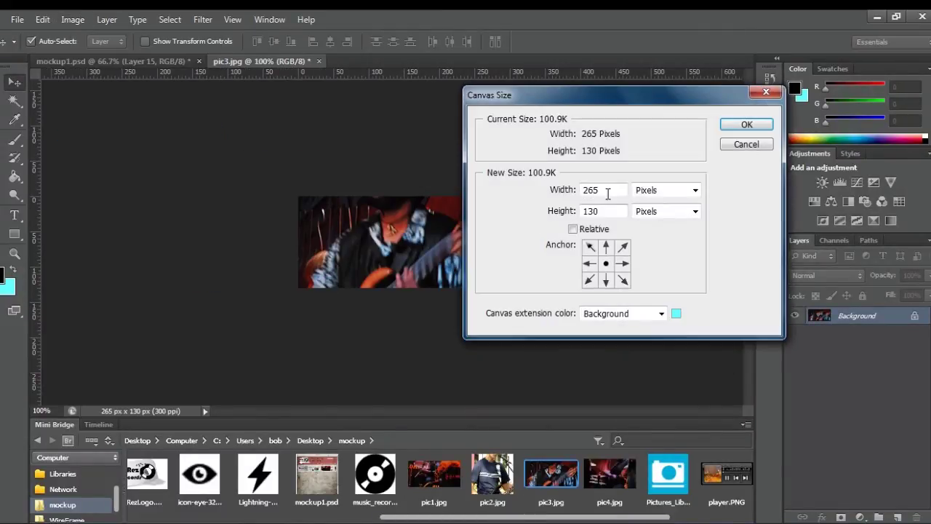
left_click_drag(607, 190, 566, 191)
type("230")
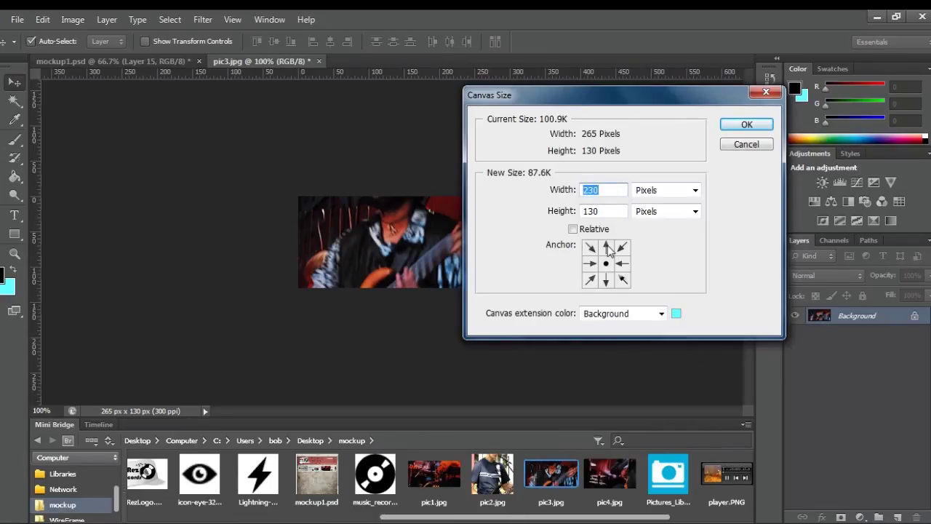
left_click(746, 124)
left_click(395, 207)
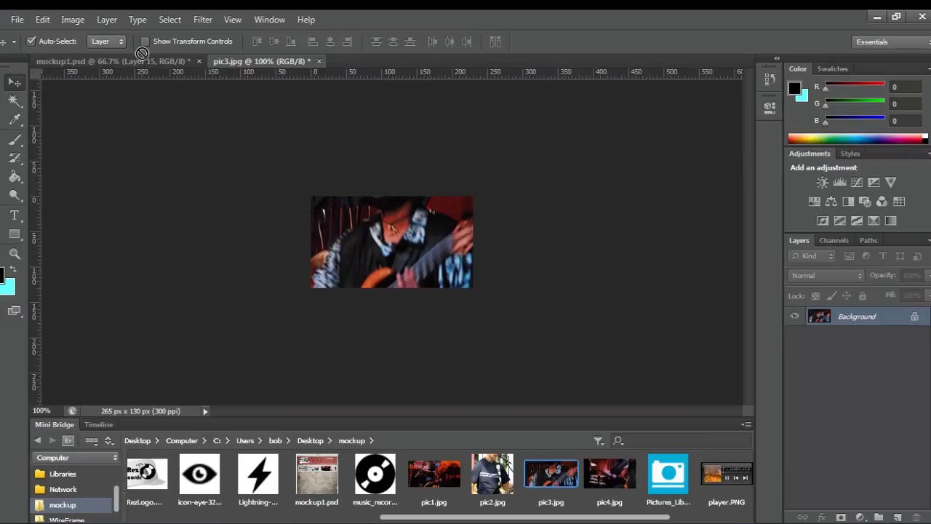
left_click_drag(142, 53, 519, 290)
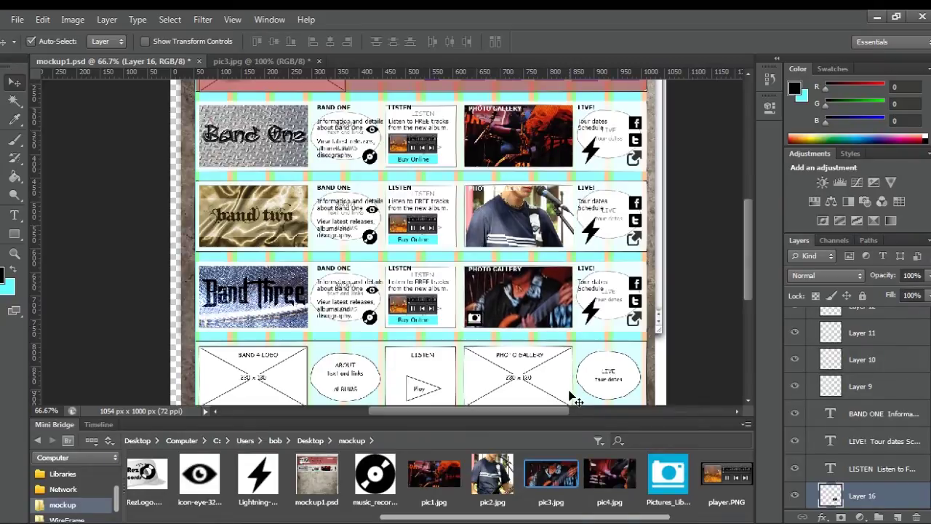
Collapse Group 3 in the Layers panel and save mockup1.psd.
scroll(873, 349, "up", 5)
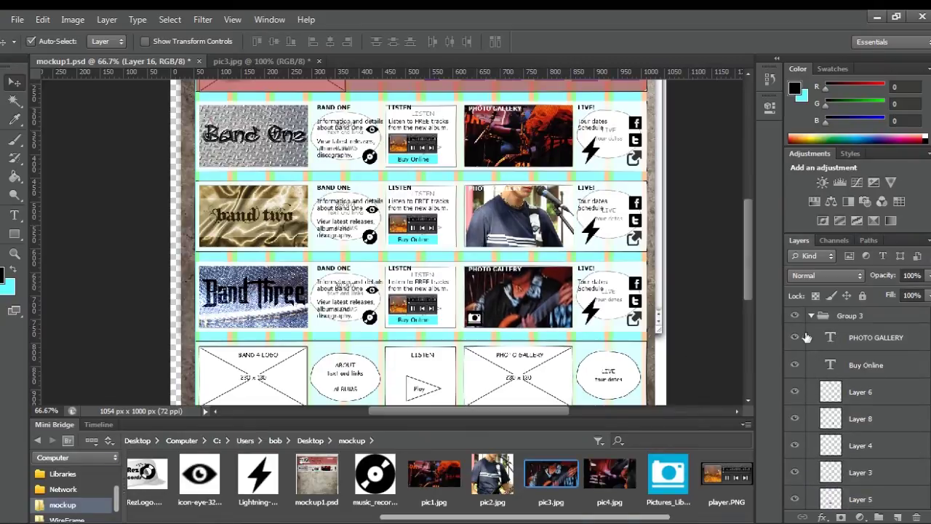
left_click(810, 318)
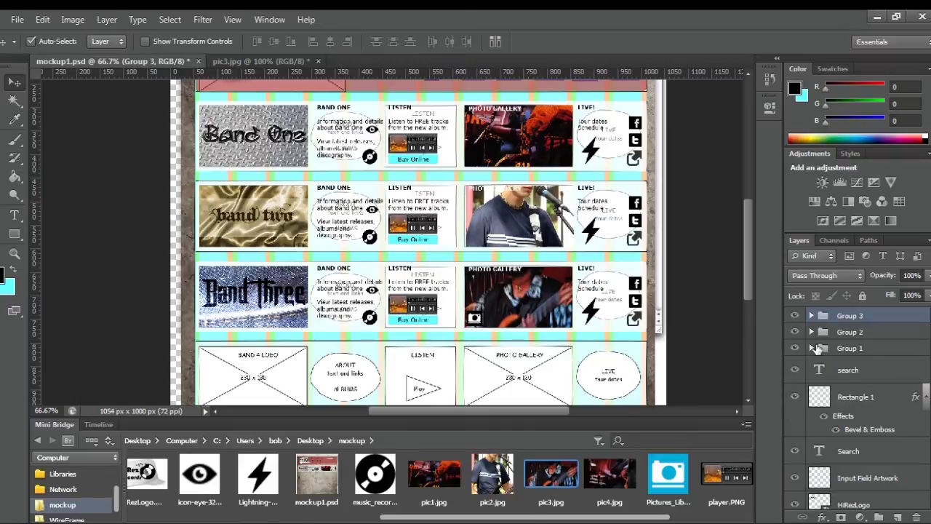
left_click(16, 19)
left_click(28, 175)
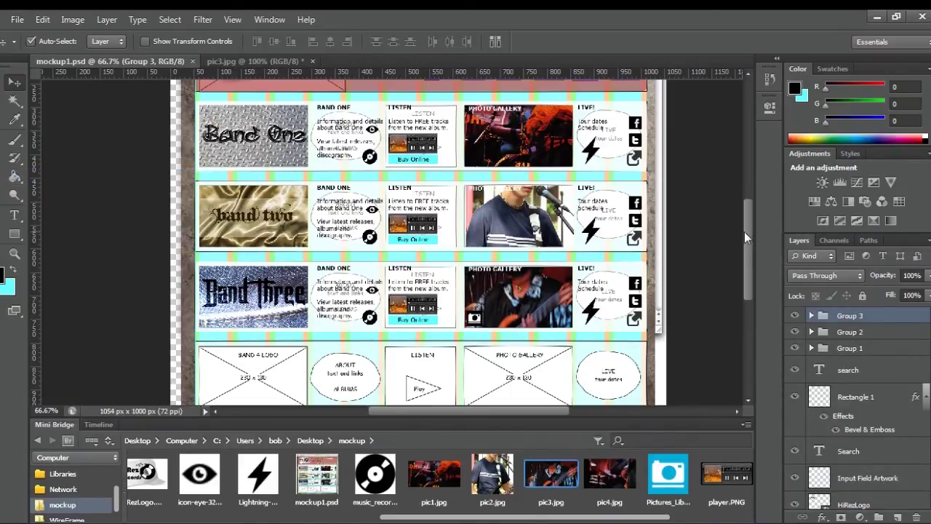
left_click_drag(748, 232, 747, 239)
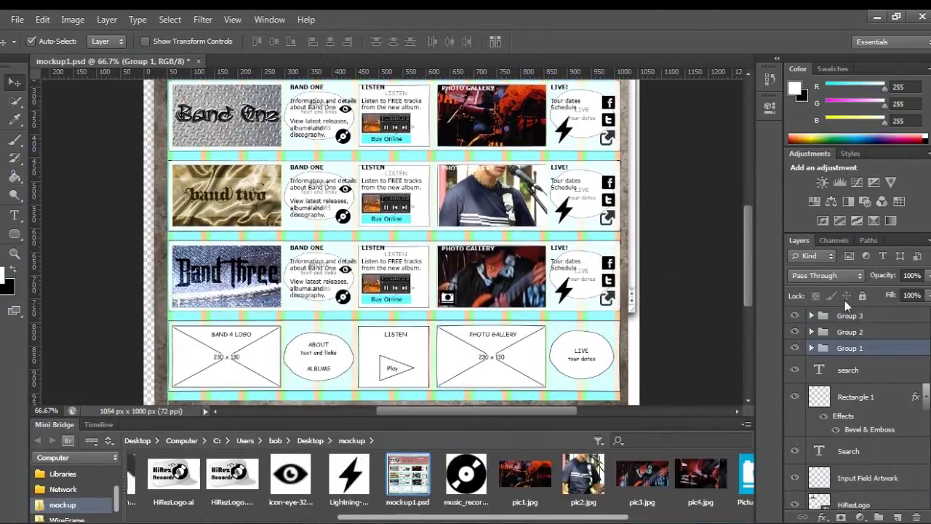
left_click(848, 315)
Duplicate Group 3 and rename the copy to Group 4.
right_click(848, 315)
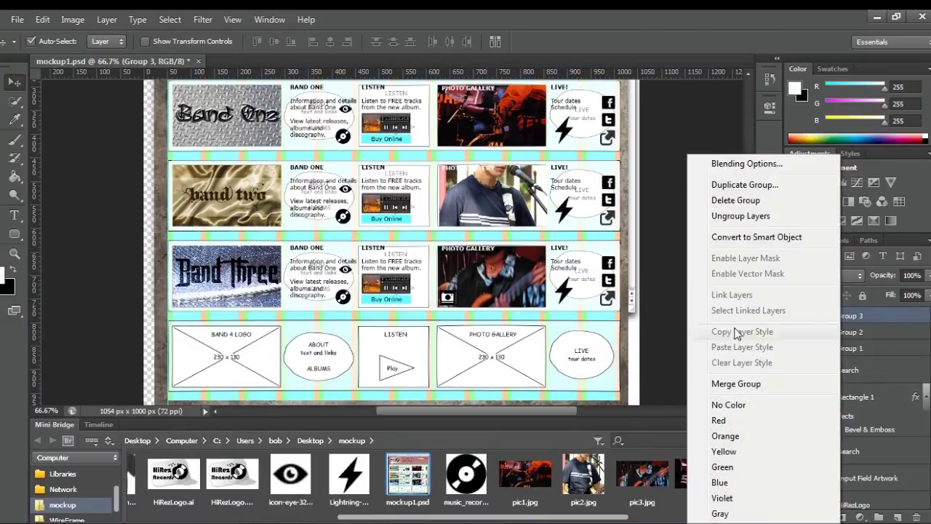
left_click(724, 183)
left_click(589, 170)
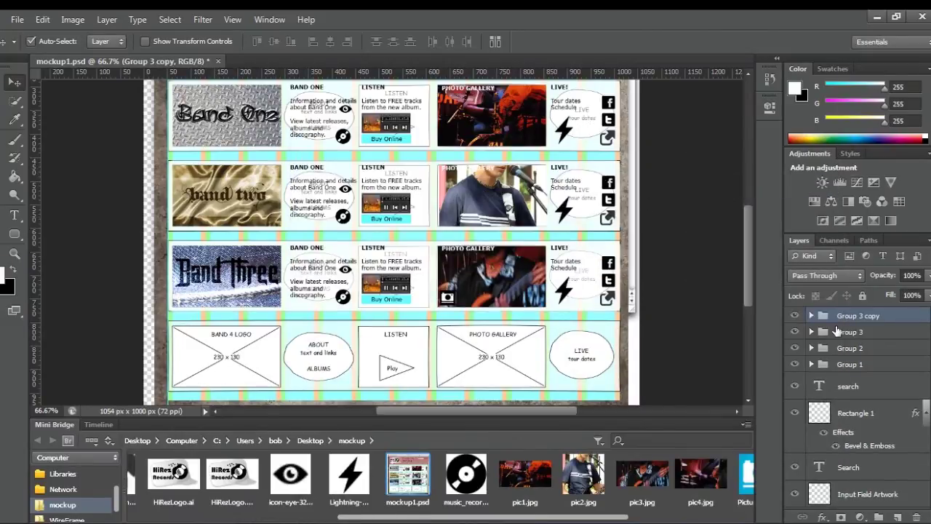
double_click(859, 316)
double_click(870, 317)
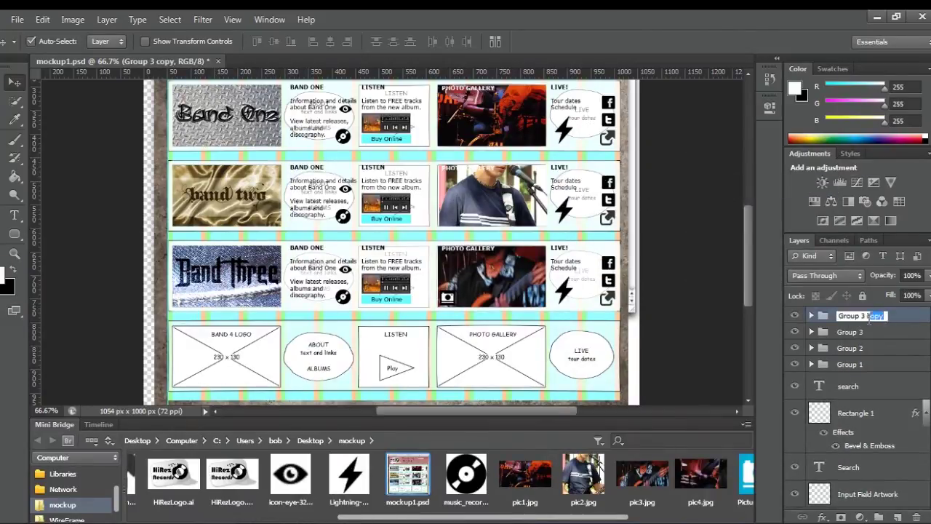
type("4")
key("Return")
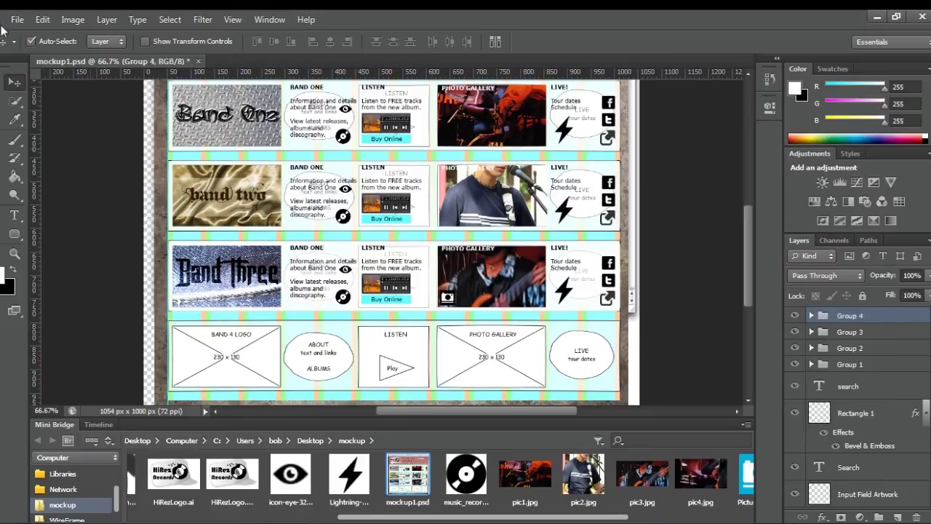
Move the Group 4 row down into the fourth row slot of the mockup.
left_click_drag(145, 220, 160, 255)
key("shift+Down")
key("shift+Down")
key("shift+Down")
key("shift+Down")
key("shift+Down")
key("shift+Down")
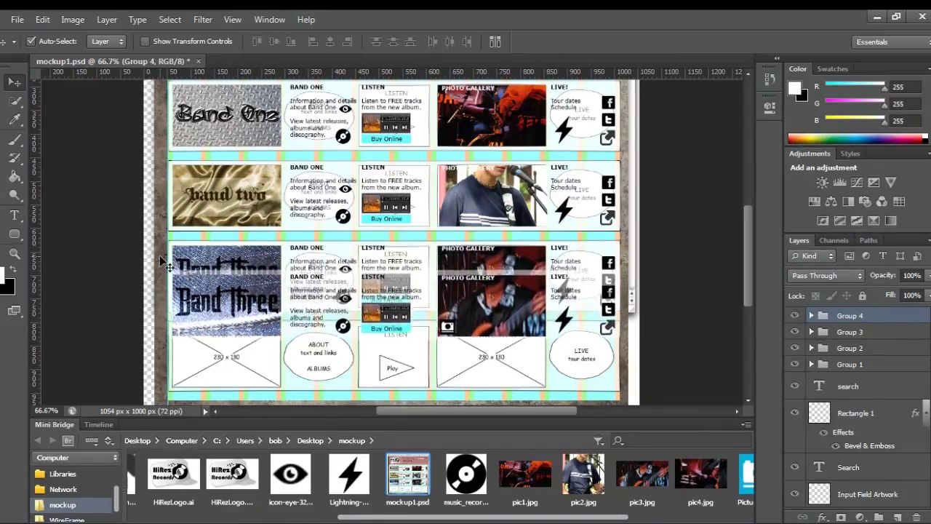
key("shift+Down")
key("shift+Down")
key("shift+Down")
key("shift+Down")
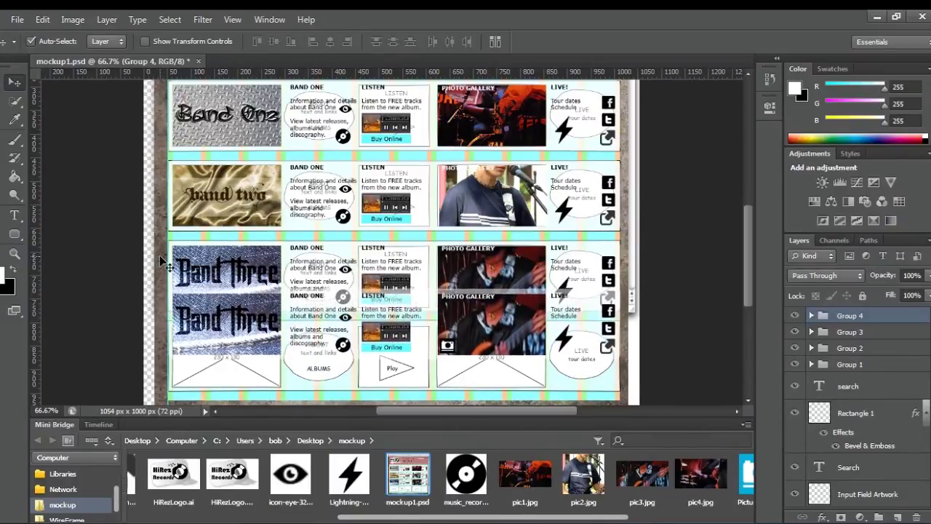
key("shift+Down")
key("shift+Down")
key("shift+Down")
key("shift+Down")
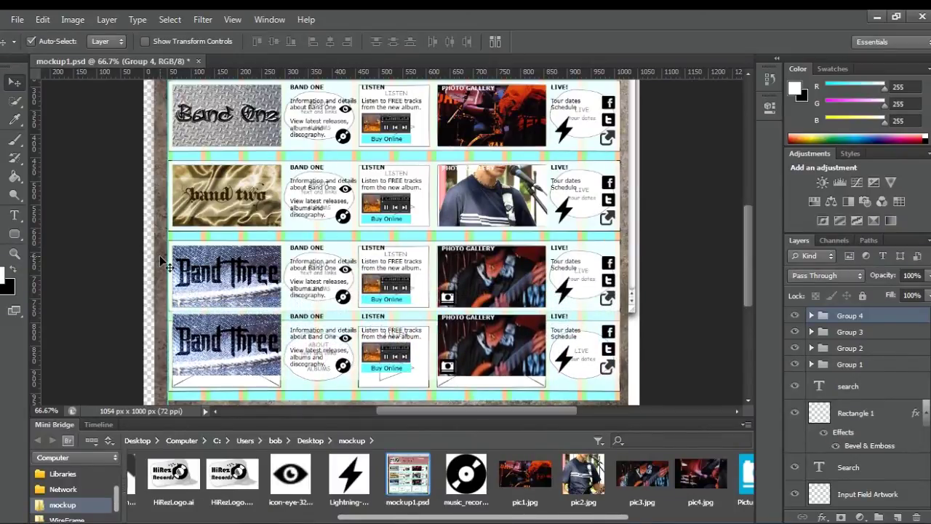
key("shift+Down")
key("shift+Down")
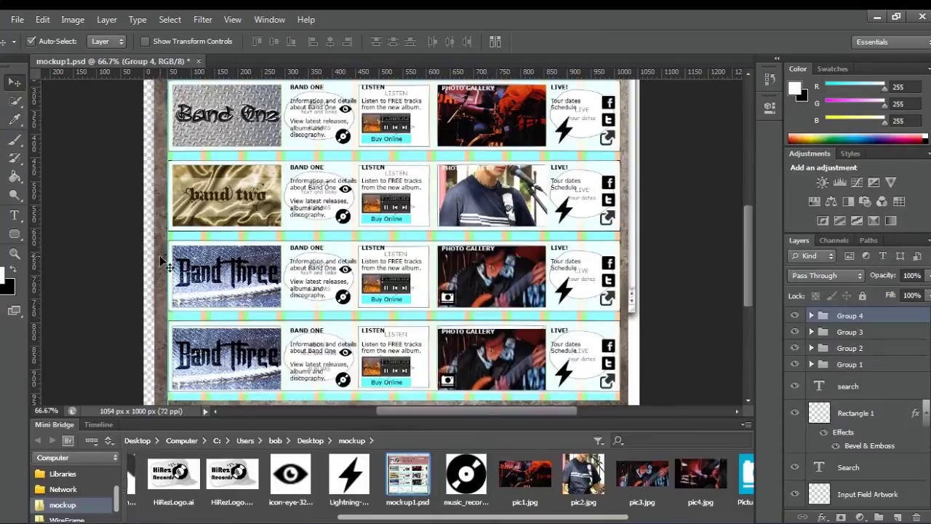
key("Up")
key("Up")
key("Up")
key("Up")
key("Up")
key("Up")
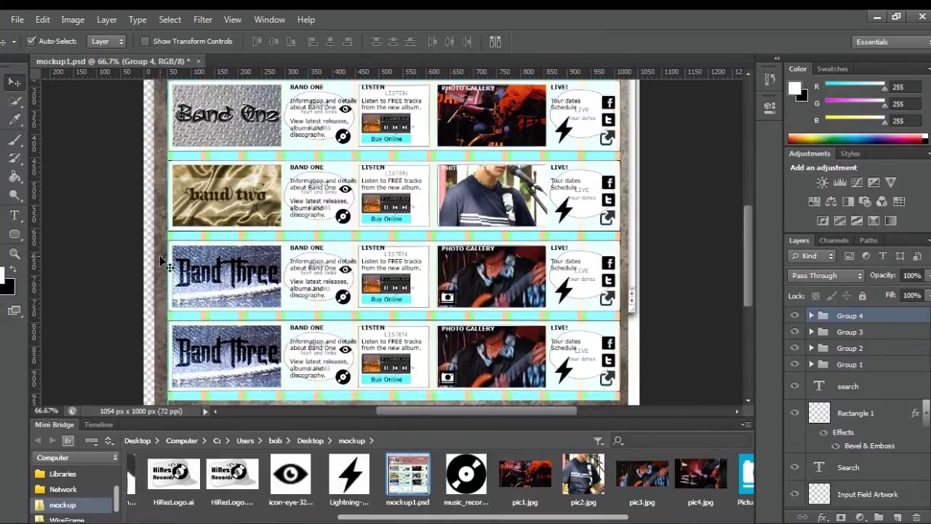
Delete the copied Band Three logo and photo from Group 4.
left_click(811, 315)
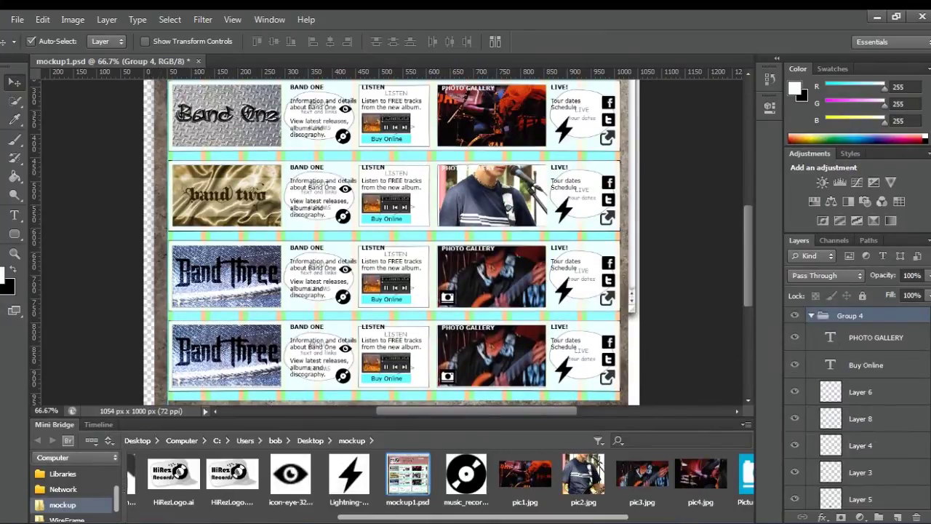
left_click(262, 355)
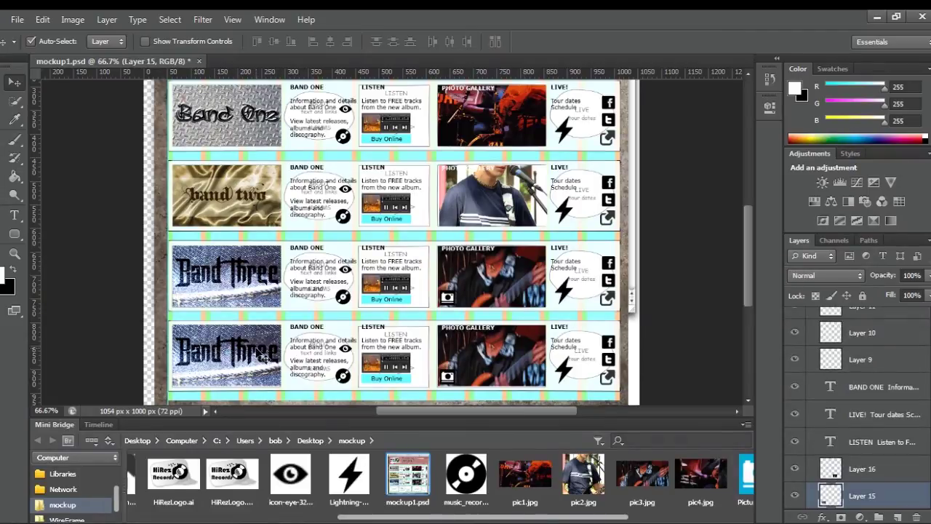
key("Delete")
left_click(507, 361)
key("Delete")
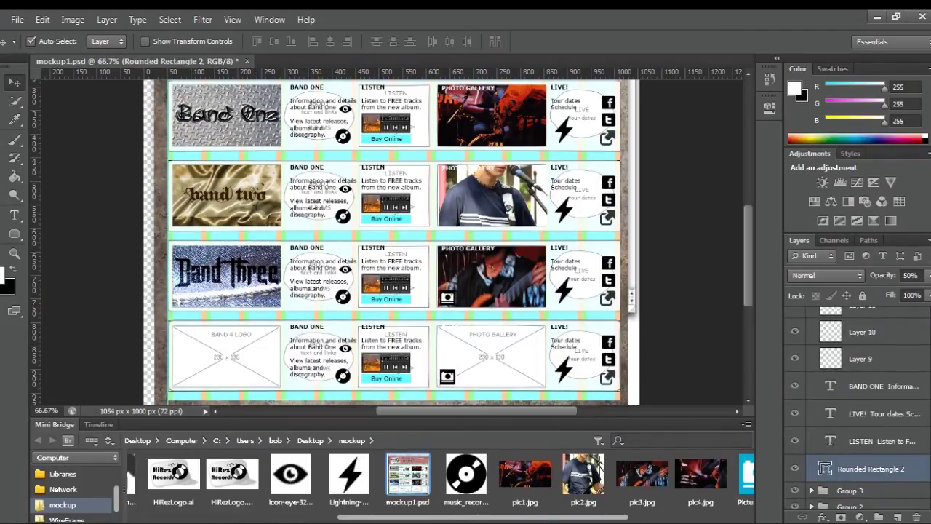
Open band4.png and resize it to 230 px wide.
left_click_drag(354, 520, 143, 517)
double_click(448, 477)
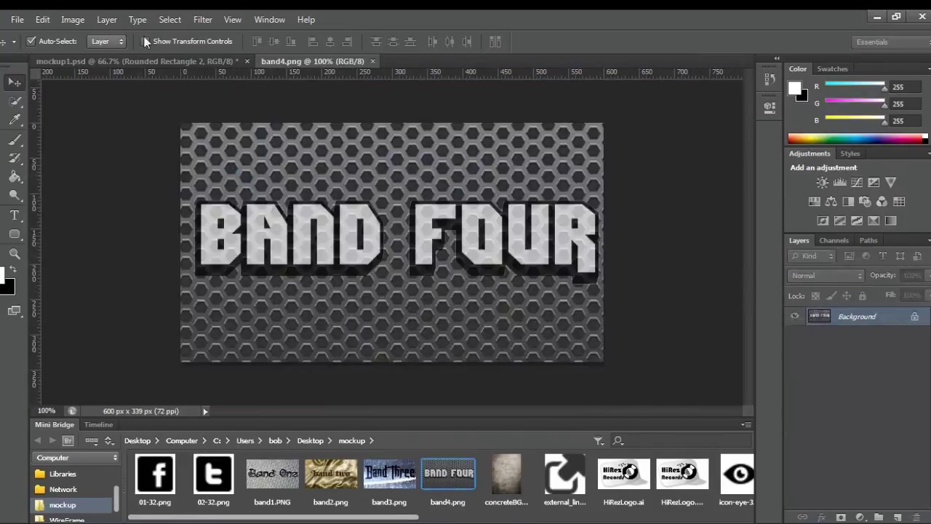
left_click(73, 19)
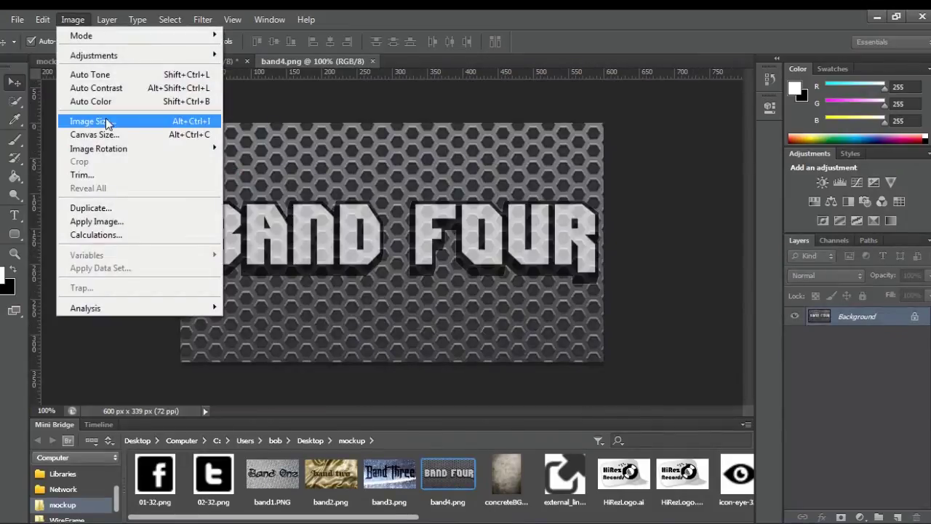
left_click(81, 121)
type("230")
key("Return")
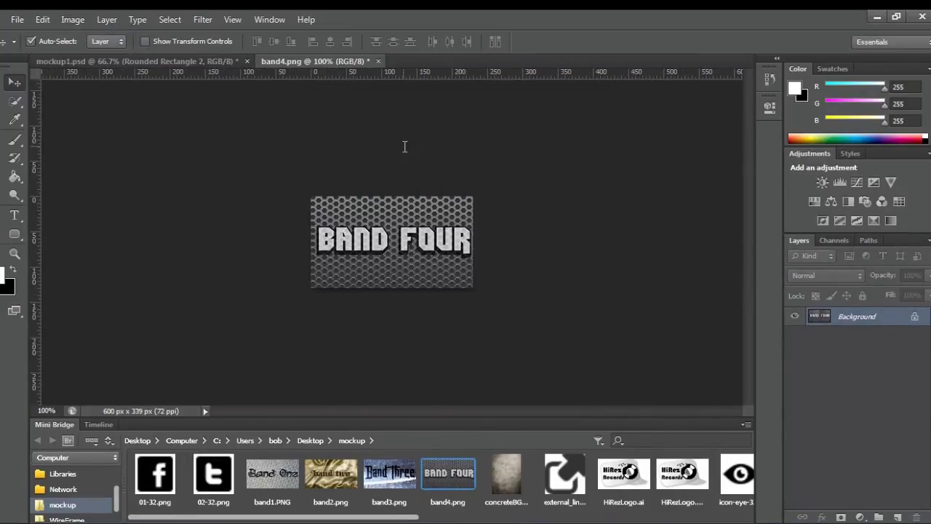
Move the Band Four logo into the fourth row's logo slot and close band4.png without saving.
left_click_drag(426, 242, 244, 368)
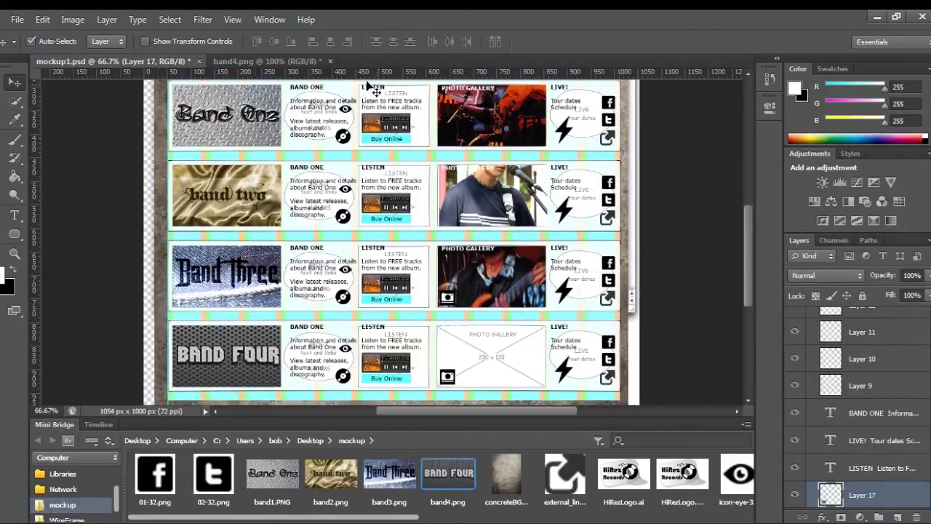
left_click(318, 63)
left_click(329, 61)
left_click(439, 205)
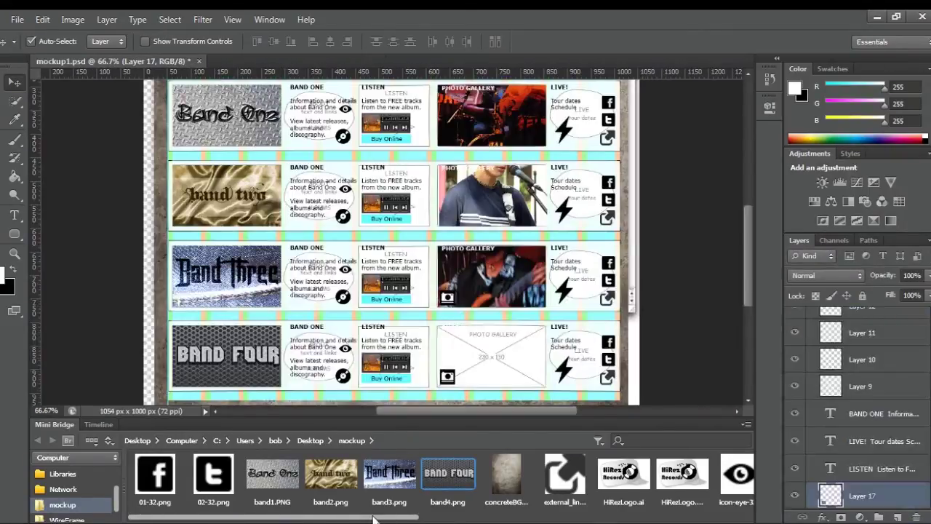
left_click_drag(378, 517, 628, 518)
left_click(614, 485)
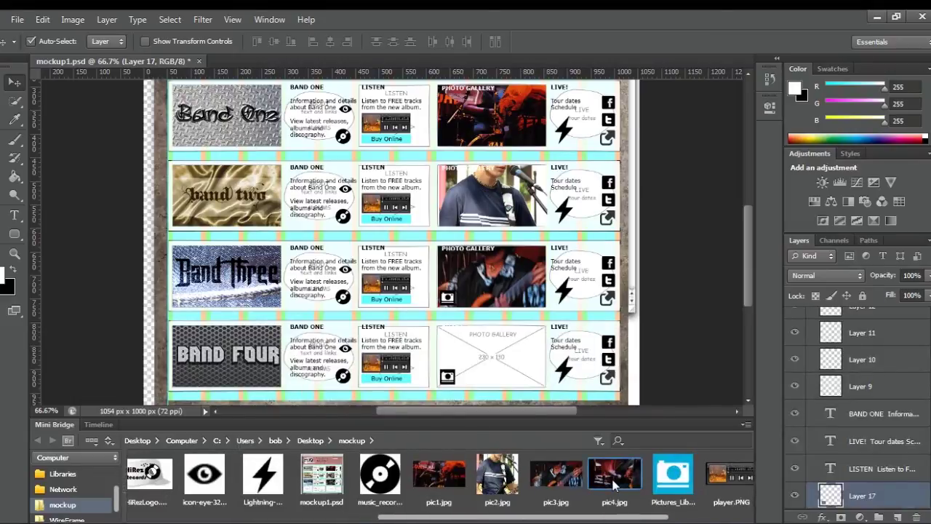
Open pic4.jpg and resize it to 230 x 131 px.
double_click(614, 486)
left_click(73, 19)
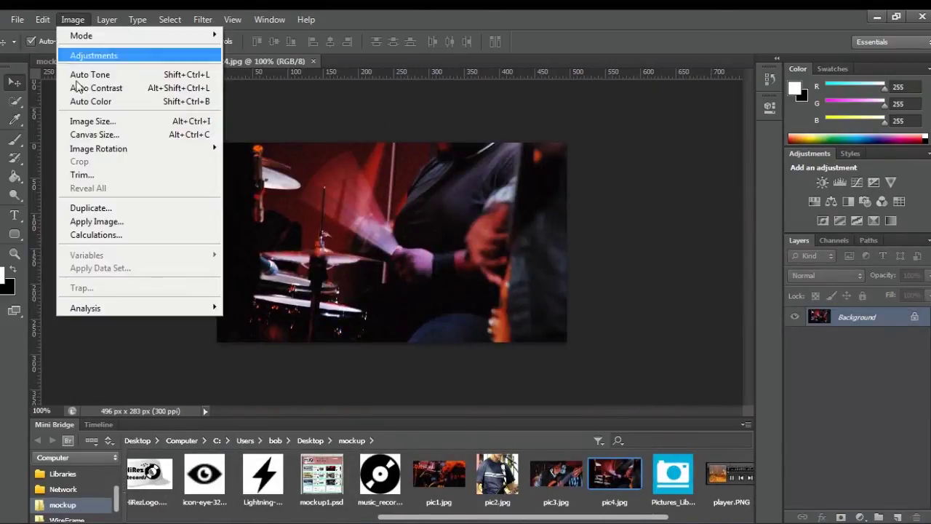
left_click(91, 121)
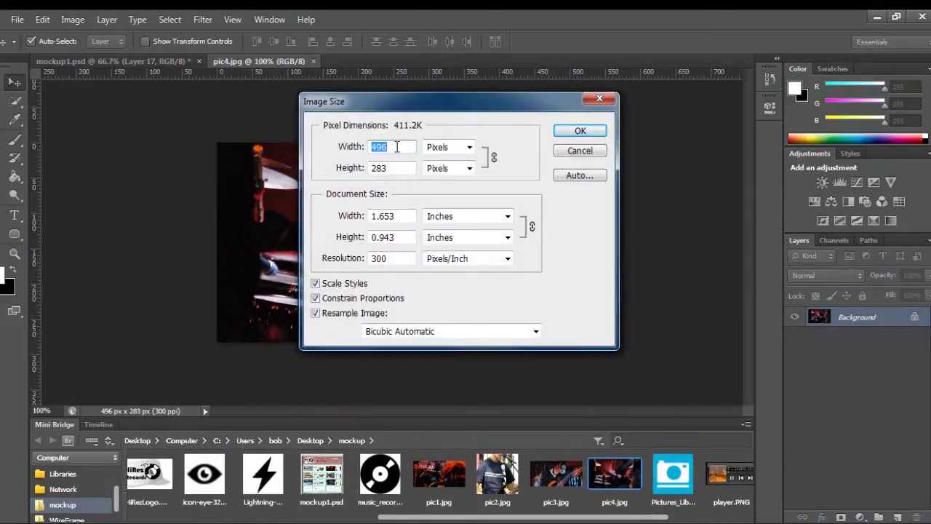
type("230")
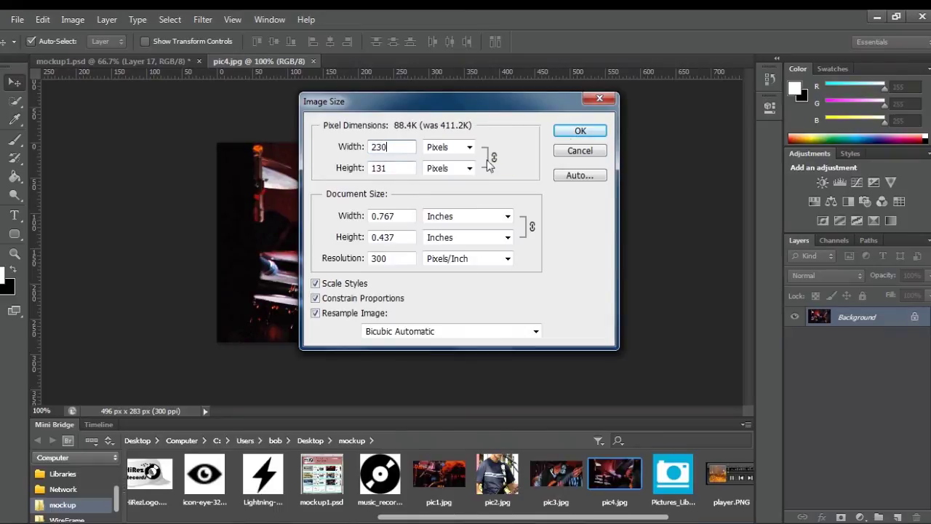
key("Return")
Trim pic4's canvas height to 130 px and drag it into Band Four's gallery box.
left_click(70, 21)
left_click(95, 133)
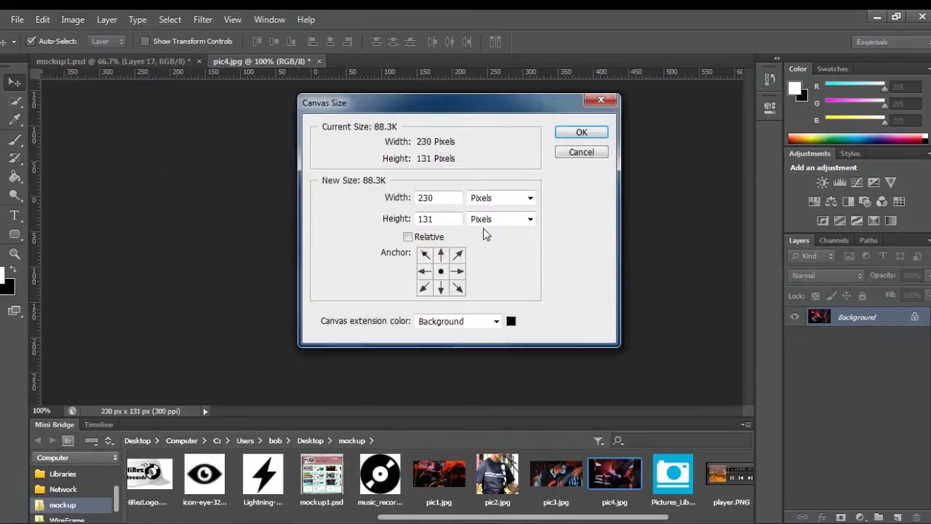
type("0")
key("Return")
key("Return")
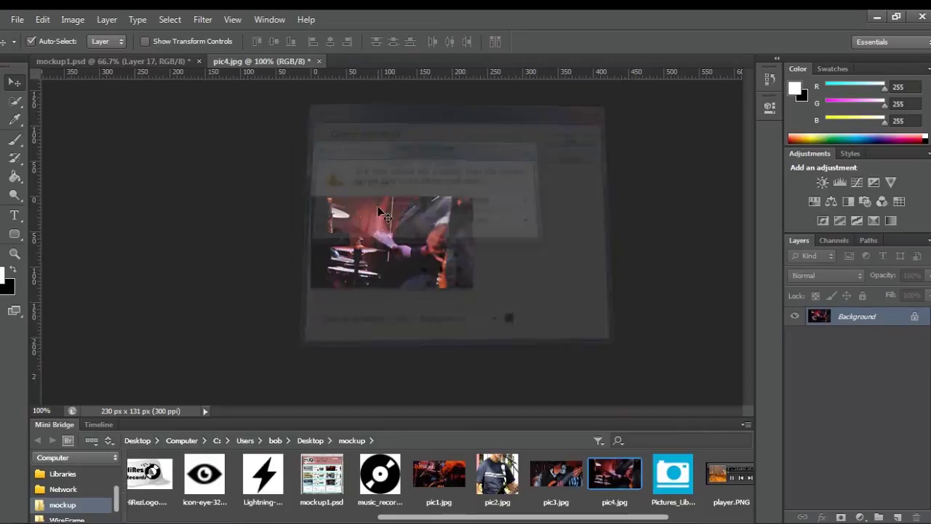
left_click_drag(399, 256, 486, 355)
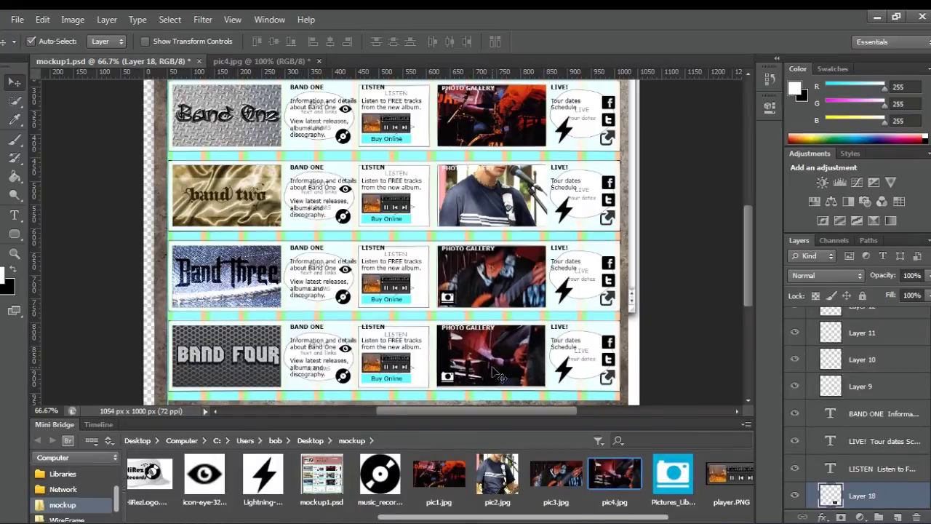
left_click(295, 61)
Close pic4.jpg without saving and hide the wireframe overlay layer.
left_click(320, 62)
left_click(440, 206)
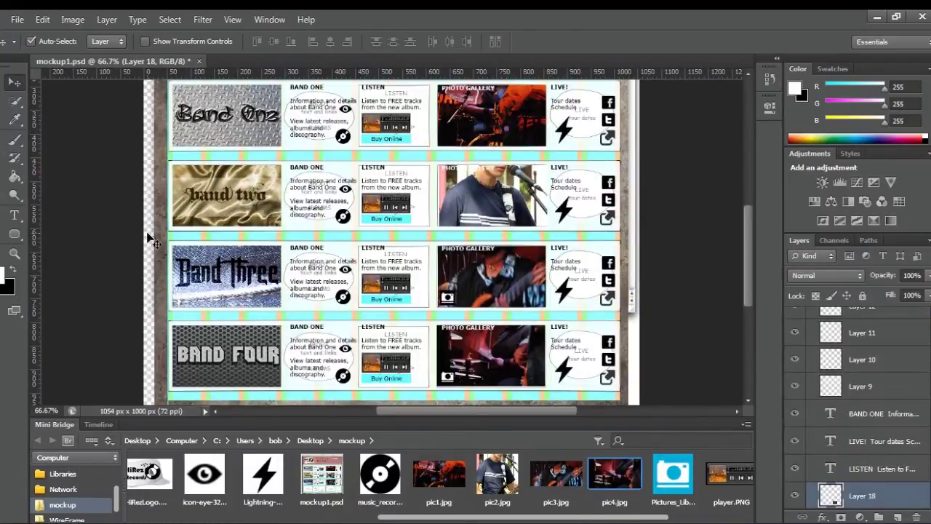
key("ctrl+minus")
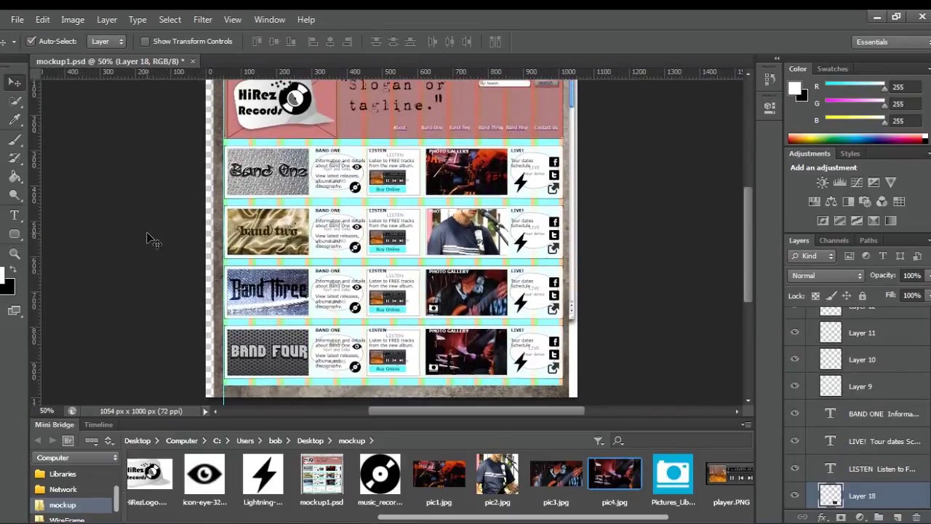
scroll(889, 436, "down", 10)
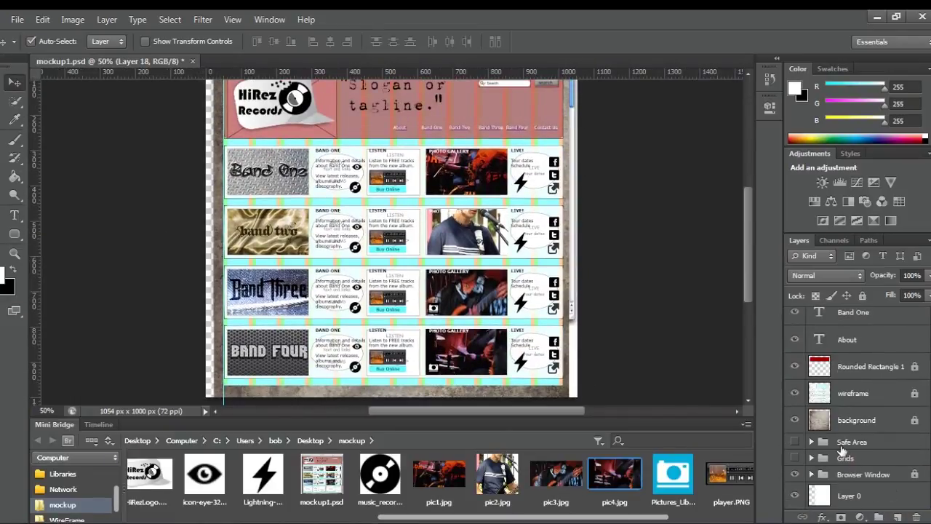
left_click(794, 393)
scroll(680, 360, "up", 4)
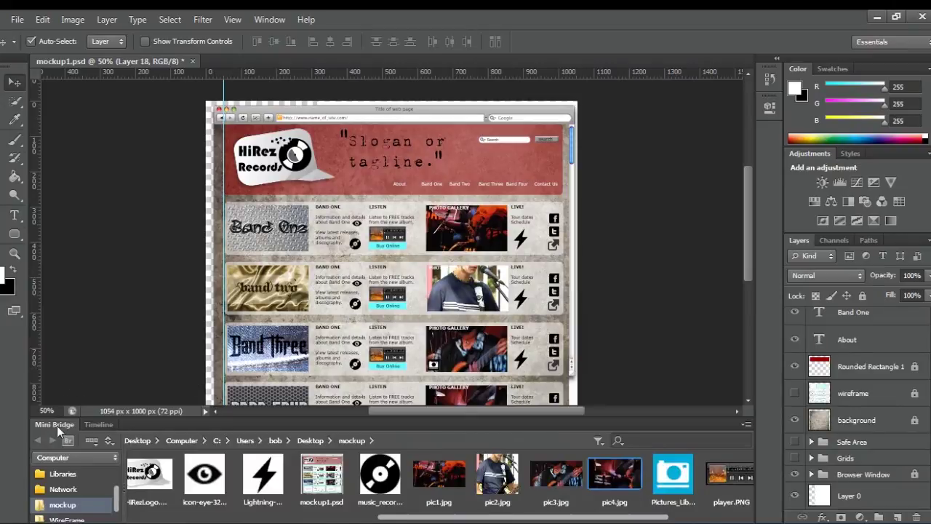
Collapse Mini Bridge and zoom to about 200% on the Band Four row.
double_click(56, 426)
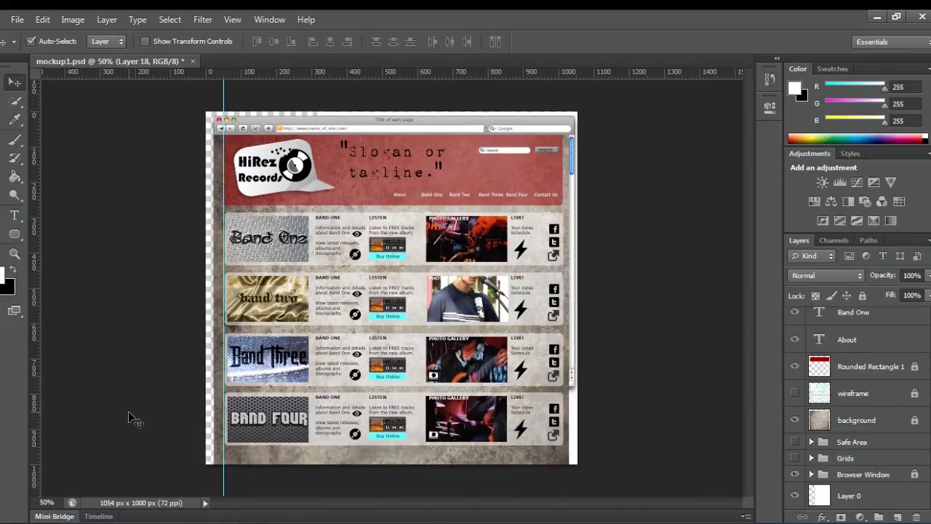
key("ctrl+plus")
scroll(131, 418, "down", 2)
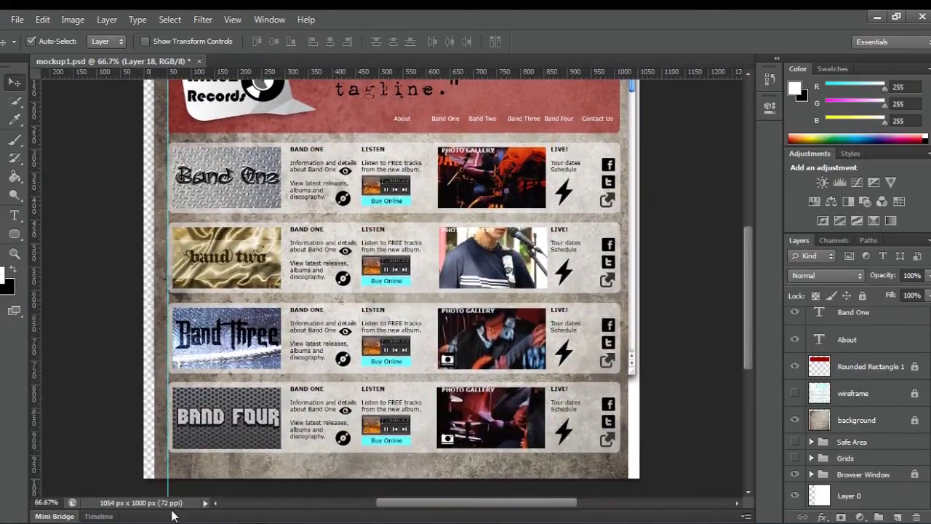
key("ctrl+plus")
key("ctrl+plus")
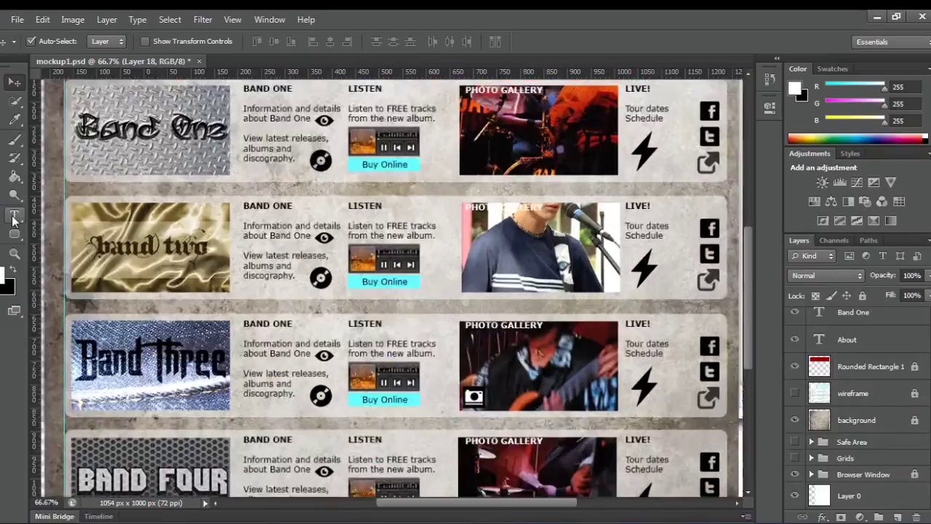
left_click_drag(182, 480, 364, 80)
left_click_drag(218, 444, 349, 305)
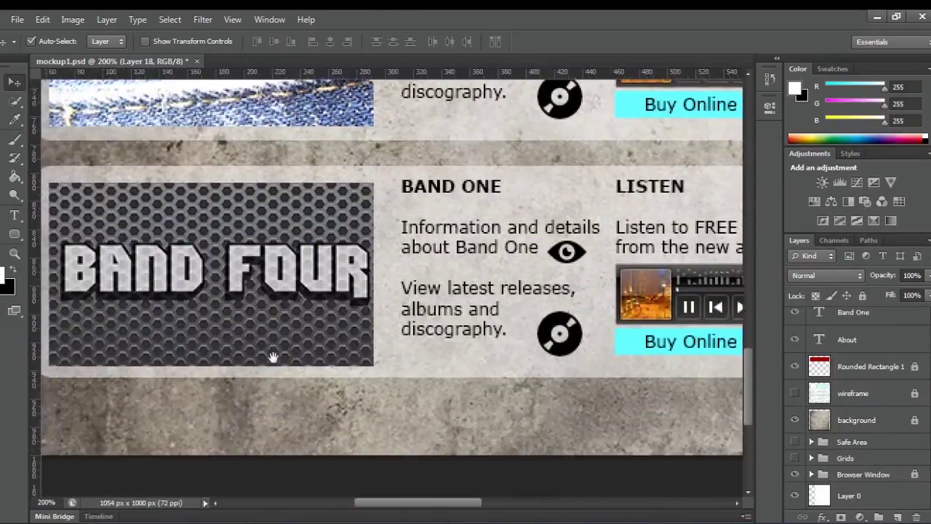
left_click_drag(235, 380, 355, 304)
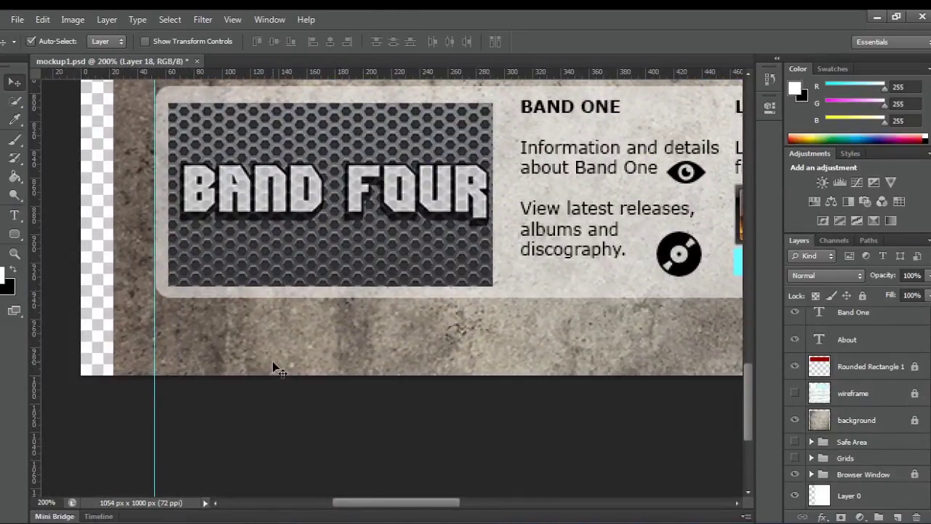
Make the Band Four info text white using a web-safe colour.
key("ctrl+minus")
left_click(14, 215)
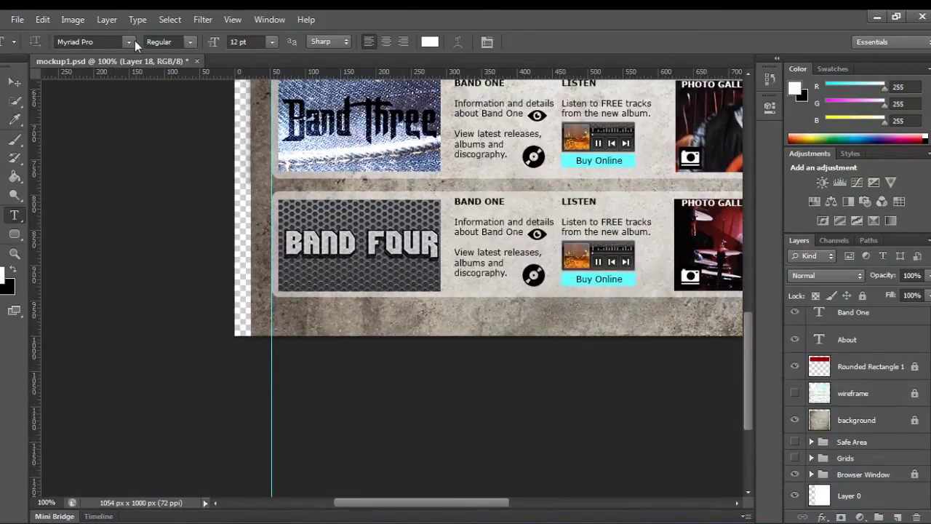
left_click(129, 42)
left_click(82, 58)
left_click(489, 202, "ctrl")
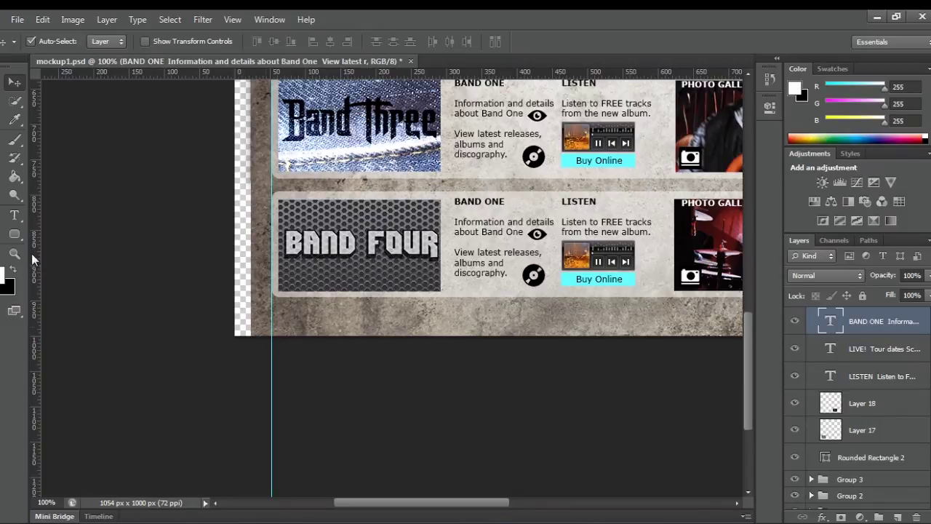
left_click(429, 41)
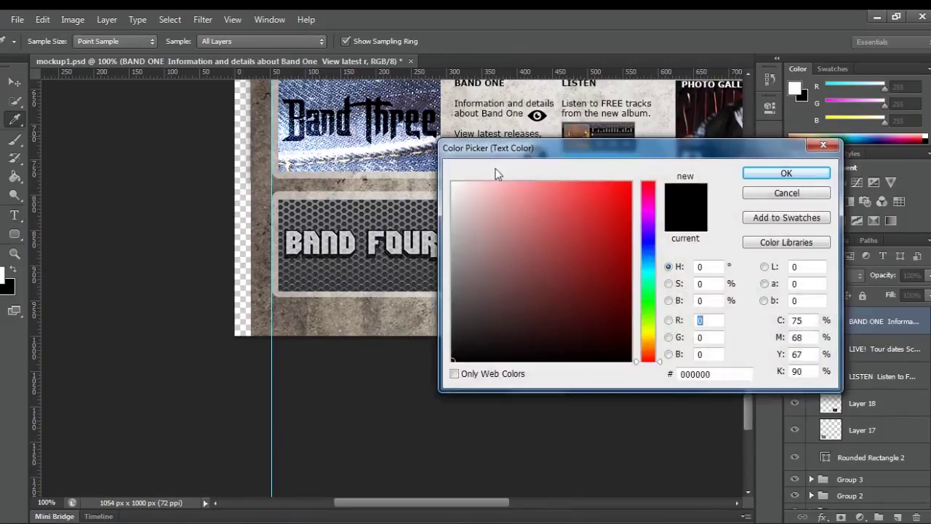
left_click(489, 378)
left_click(455, 188)
left_click(786, 174)
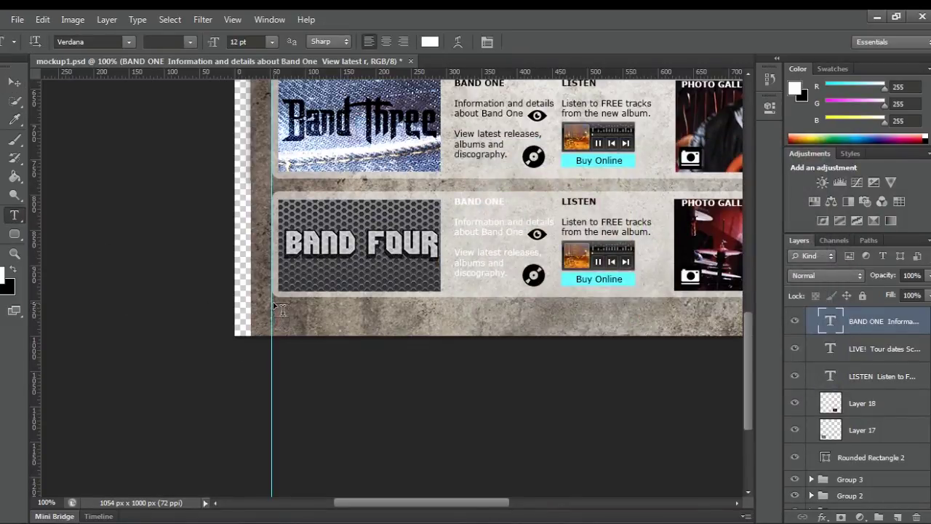
Add the footer 'Copyright 201x HiRez Records | Privacy Policy | Terms and Coditions |' below Band Four.
left_click_drag(274, 303, 651, 325)
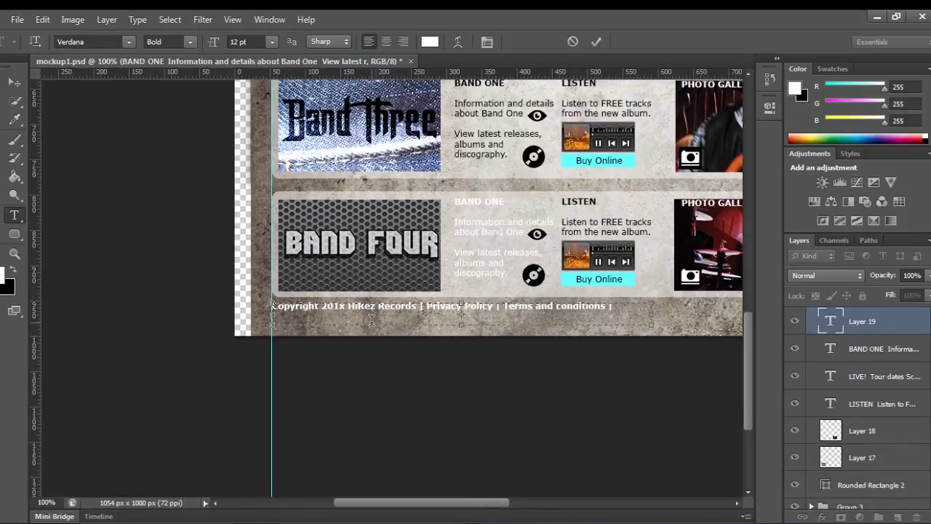
key("Left")
key("Left")
key("Left")
key("Left")
key("Left")
key("Left")
key("Left")
key("Left")
key("Left")
key("BackSpace")
type("C")
key("Delete")
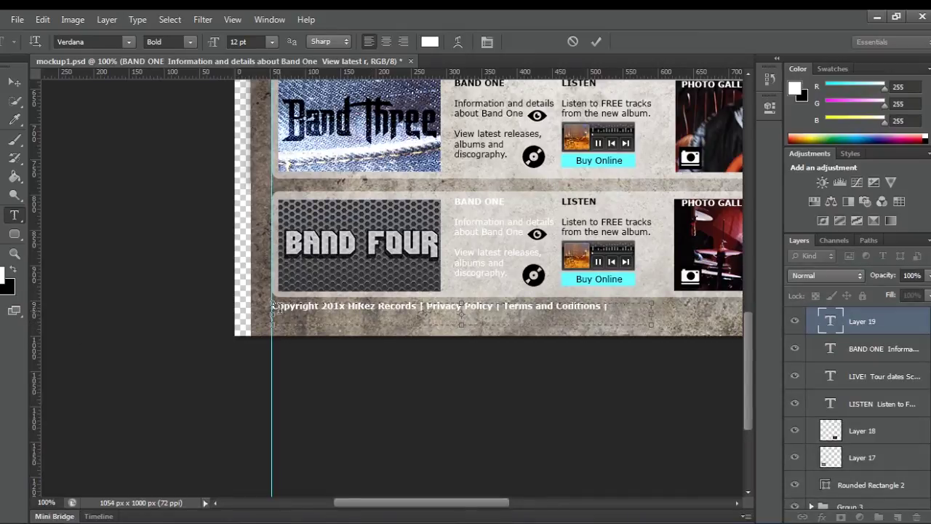
Insert a © symbol before 'Copyright' in the footer line.
left_click(595, 41)
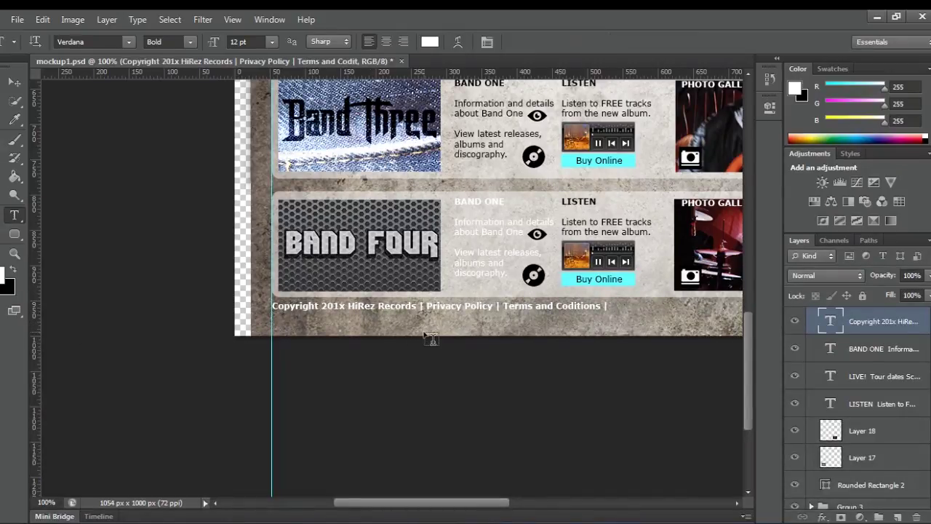
key("ctrl+plus")
left_click(153, 333)
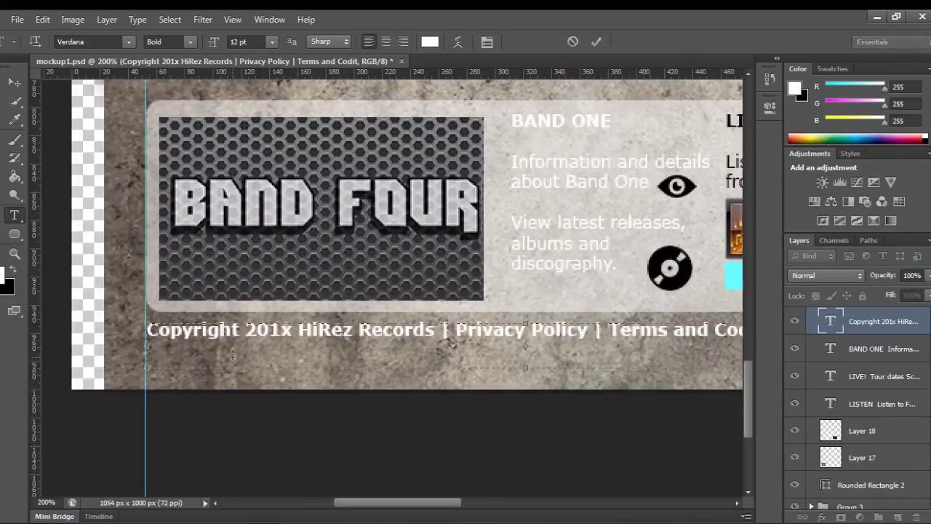
type("©")
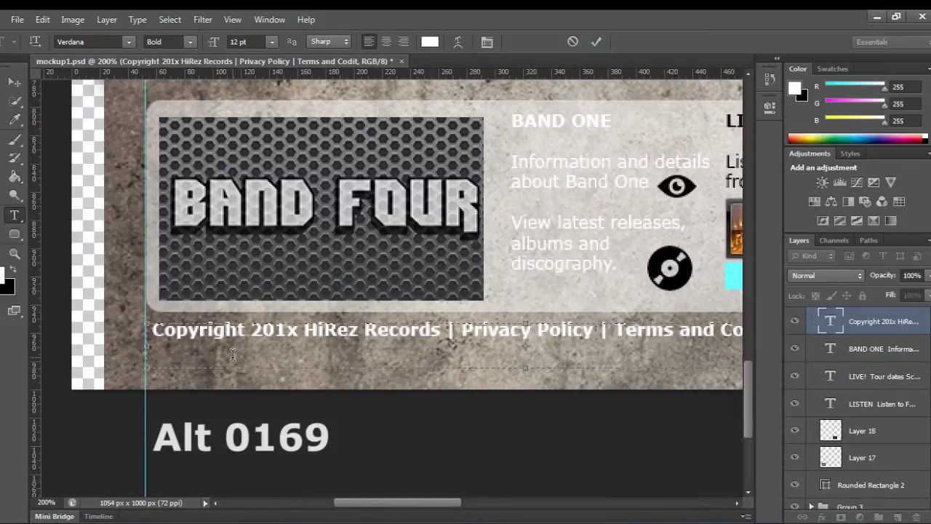
type("©")
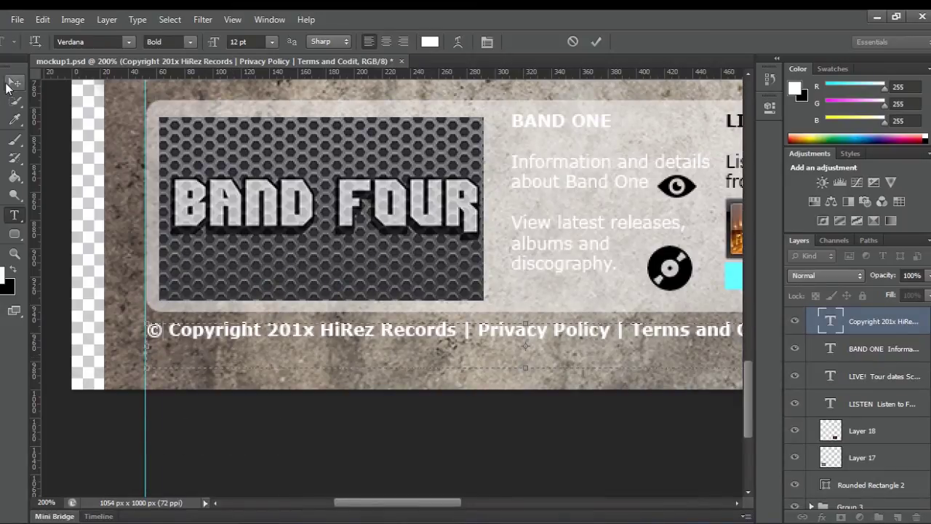
left_click(10, 85)
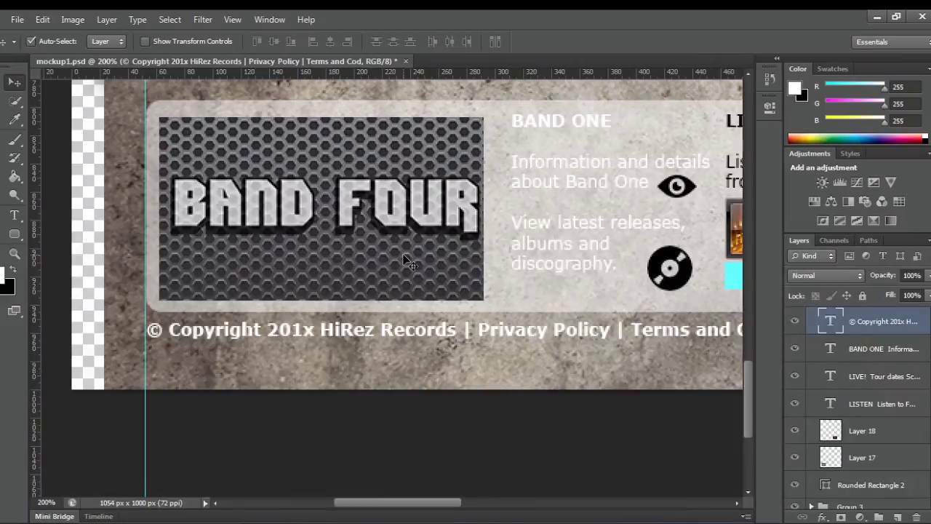
key("ctrl+minus")
Set the whole footer line to the Regular font style.
key("t")
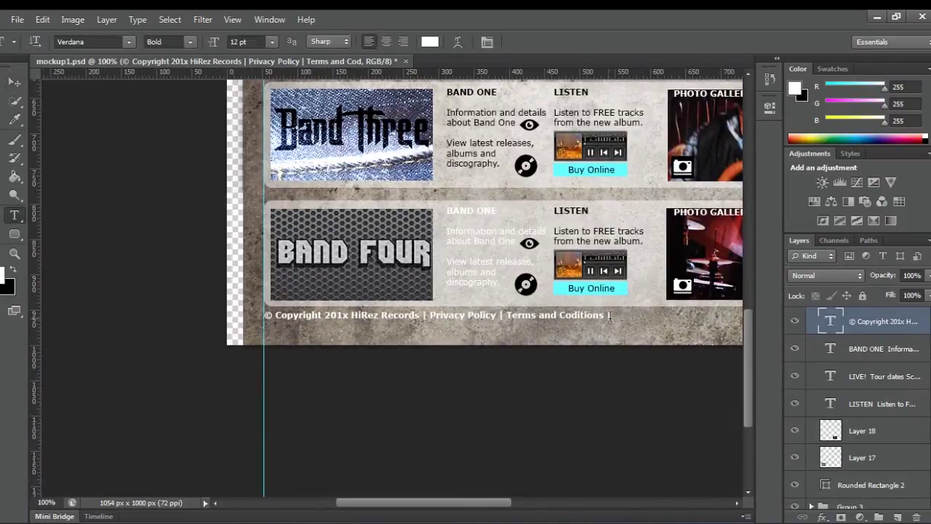
left_click_drag(608, 314, 264, 315)
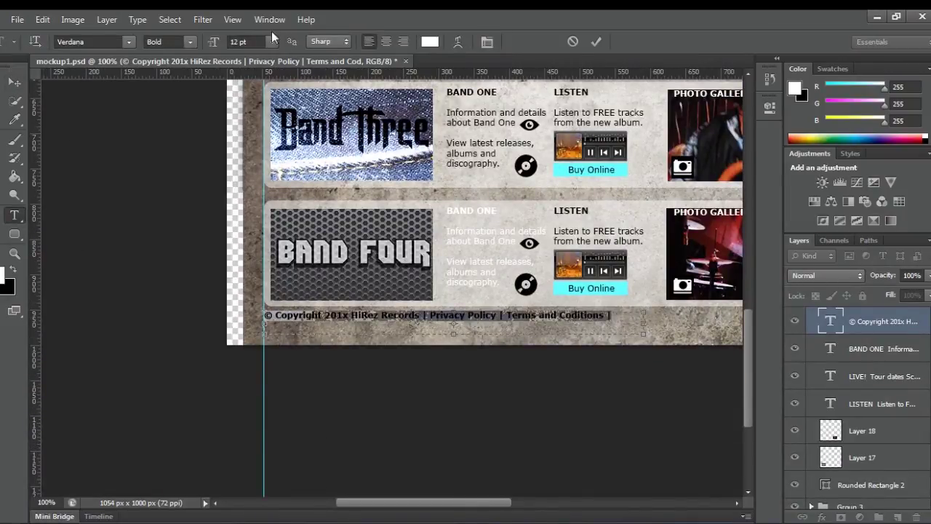
left_click(193, 41)
left_click(159, 54)
key("ctrl+Return")
key("v")
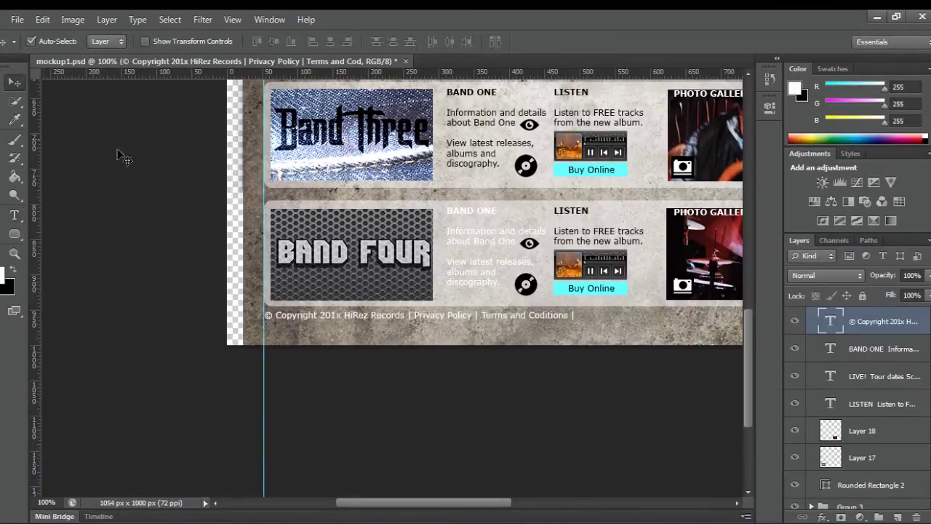
key("ctrl+minus")
Turn the Band Four row's text black in the colour picker.
left_click_drag(174, 164, 143, 240)
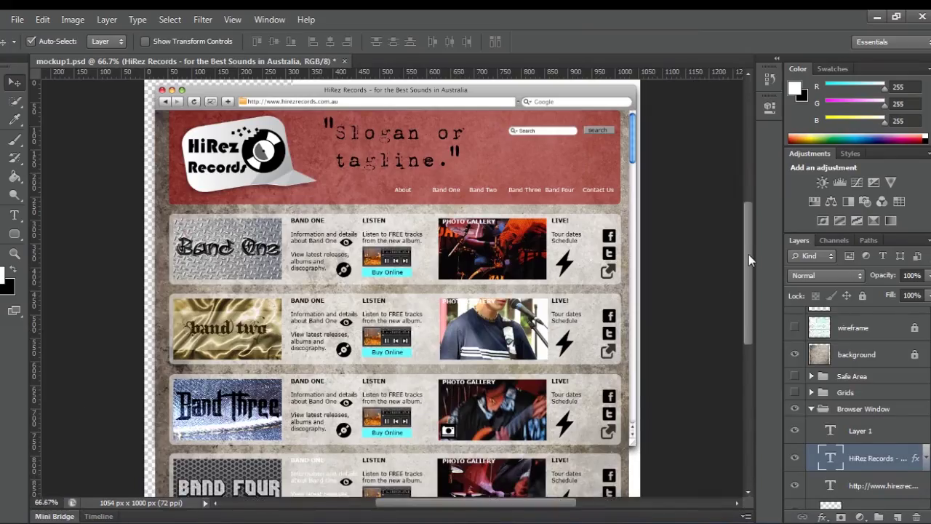
left_click_drag(749, 258, 743, 291)
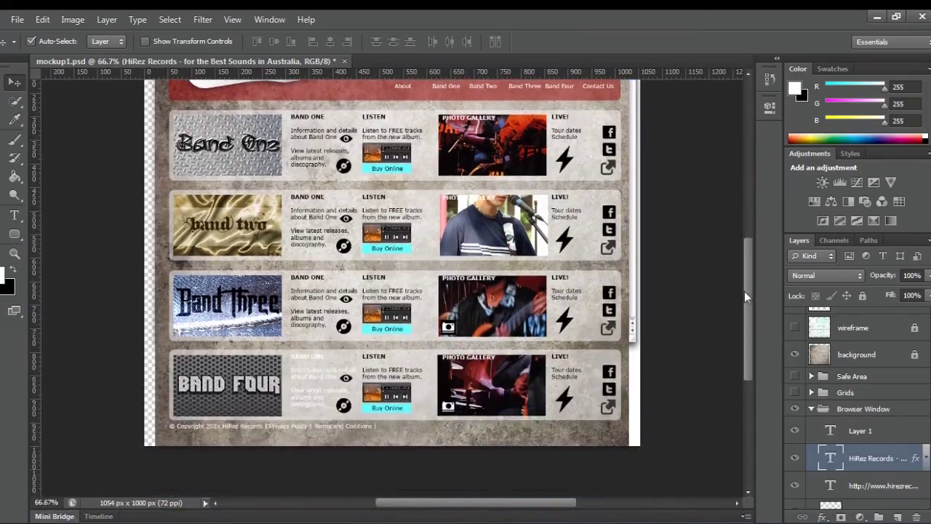
left_click(14, 215)
left_click(314, 379)
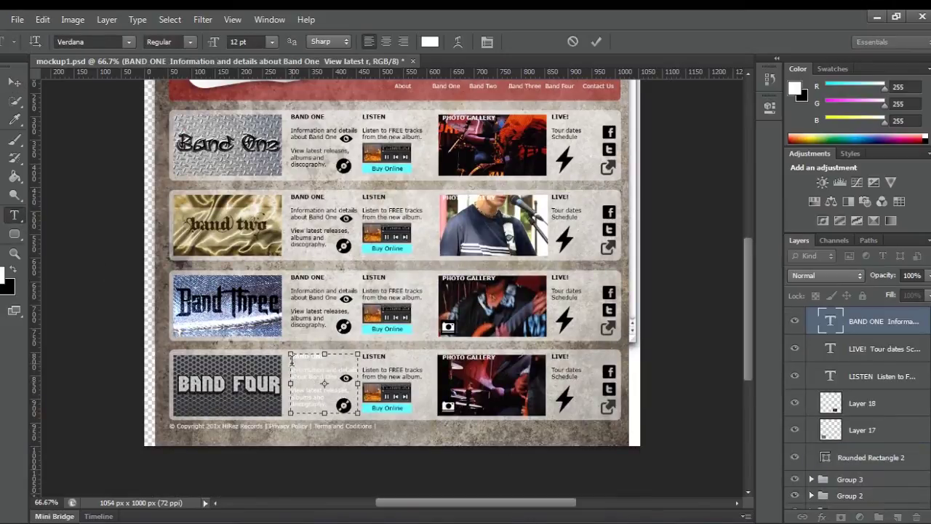
left_click_drag(342, 405, 272, 343)
left_click(429, 42)
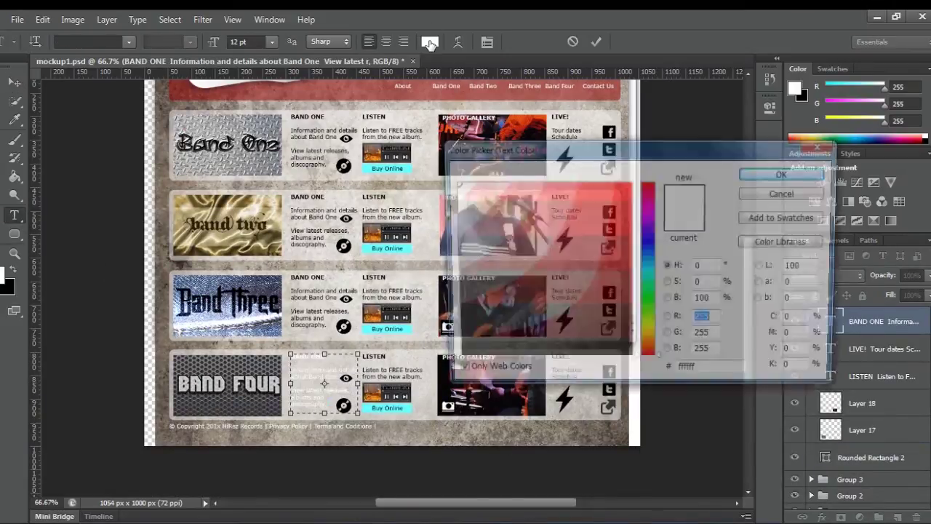
left_click(516, 348)
left_click(787, 173)
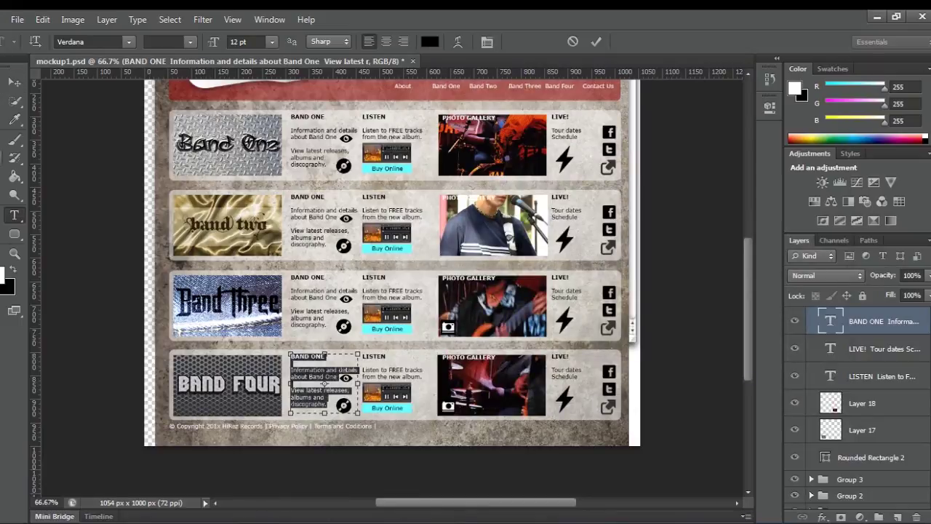
left_click(329, 358)
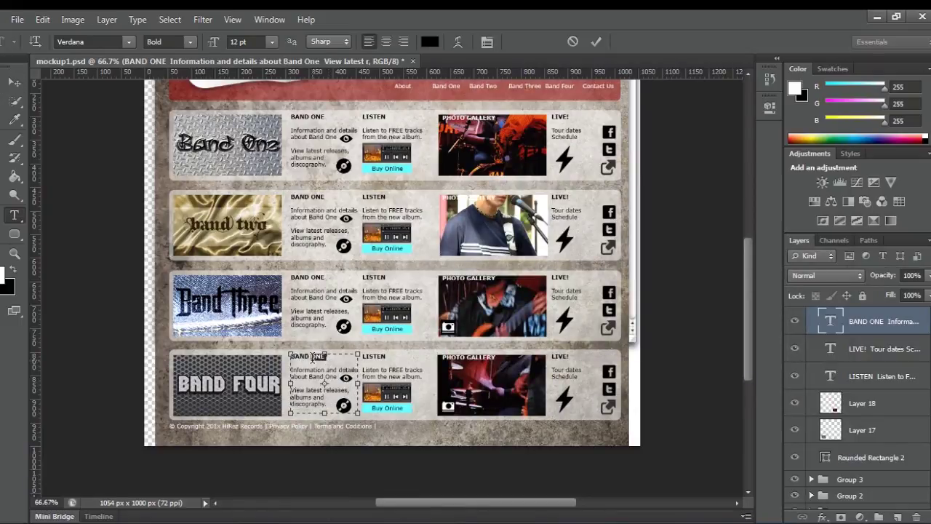
Change the Band Four heading's leftover word ONE to FOUR and commit it.
left_click(314, 358)
type("FOUR")
key("Delete")
key("Delete")
key("Delete")
left_click(595, 41)
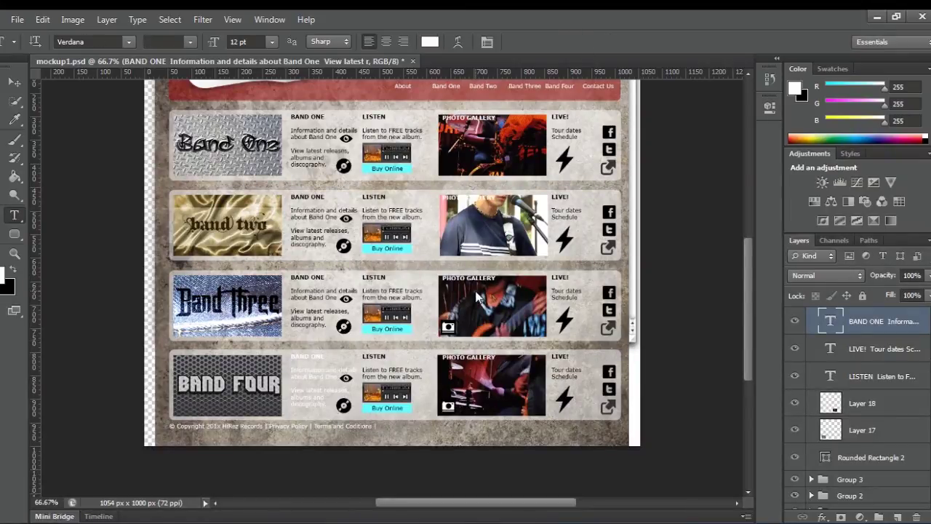
Reapply colour 000000 to the Band Four text and retype its heading as BAND FOUR.
left_click_drag(349, 411, 289, 355)
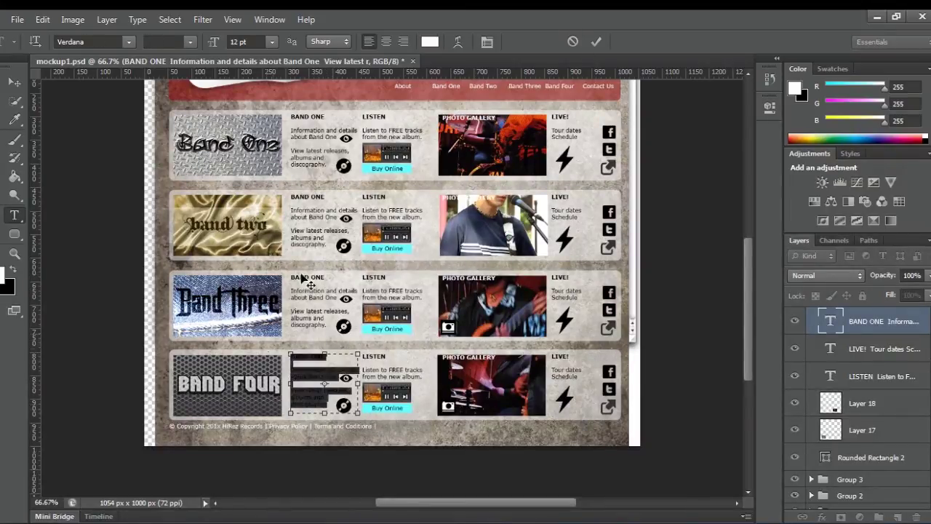
left_click(430, 42)
type("000000")
left_click(773, 173)
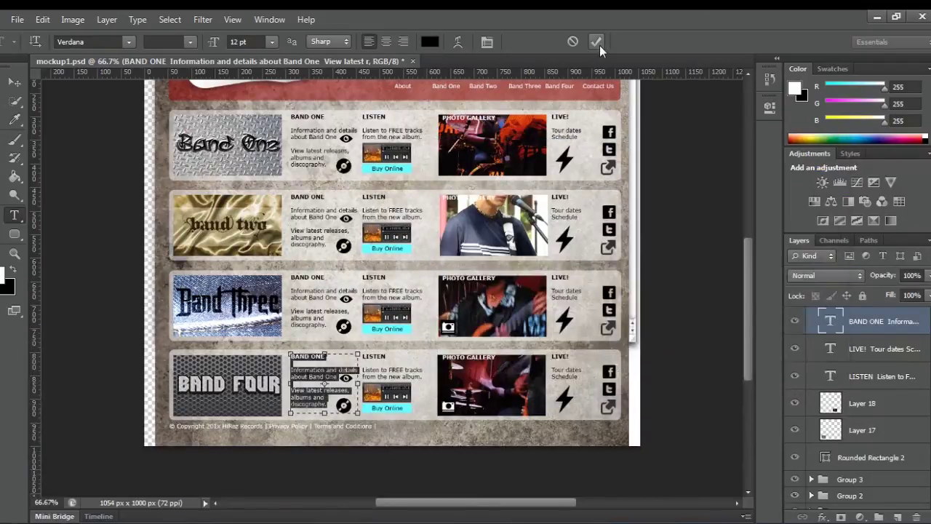
left_click(600, 43)
double_click(316, 355)
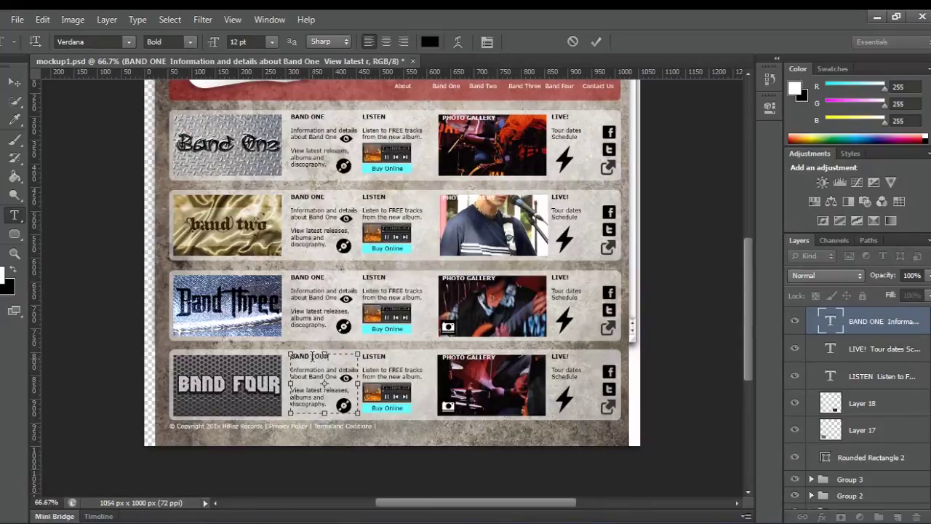
type("FOUR")
left_click(596, 42)
Rename the third and second row headings to BAND THREE and BAND TWO.
left_click(325, 280)
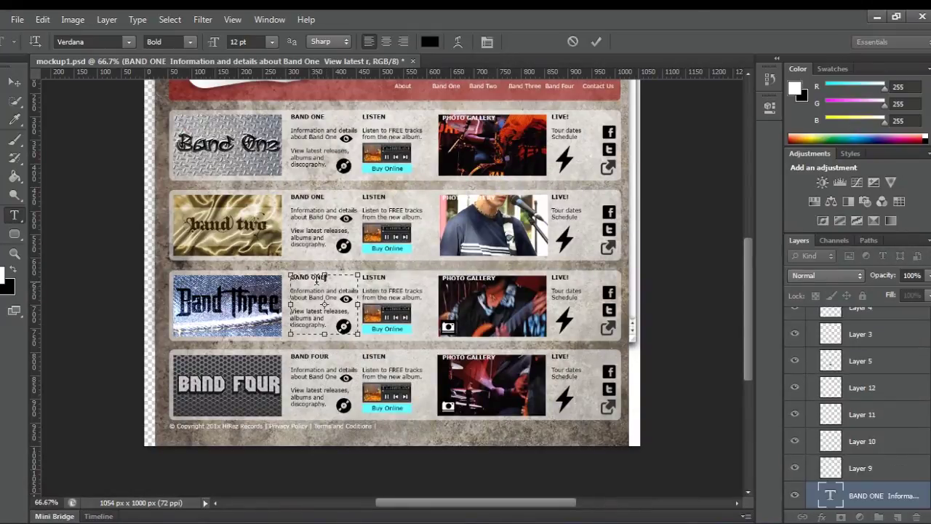
left_click_drag(314, 279, 324, 275)
type("THREE")
left_click(596, 41)
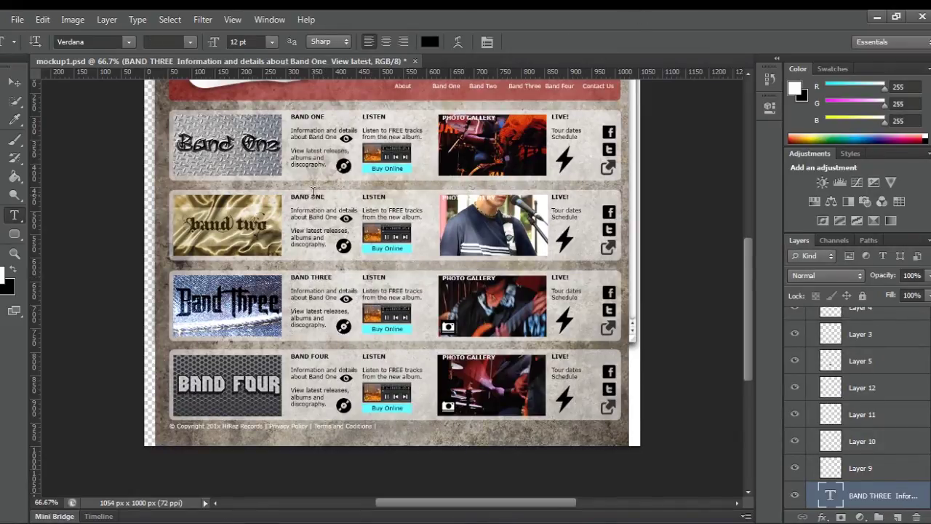
left_click(324, 198)
left_click_drag(313, 197, 324, 194)
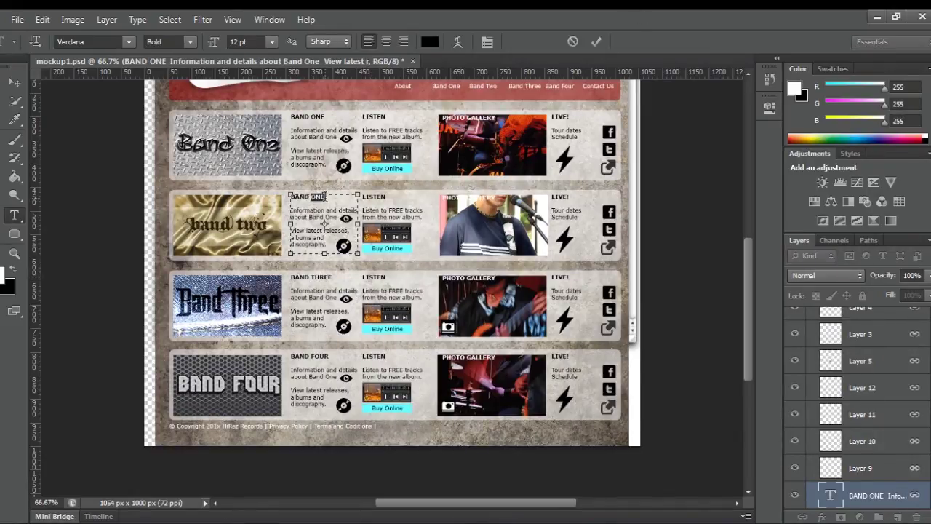
type("TWO")
left_click(596, 42)
left_click(11, 84)
scroll(80, 179, "up", 3)
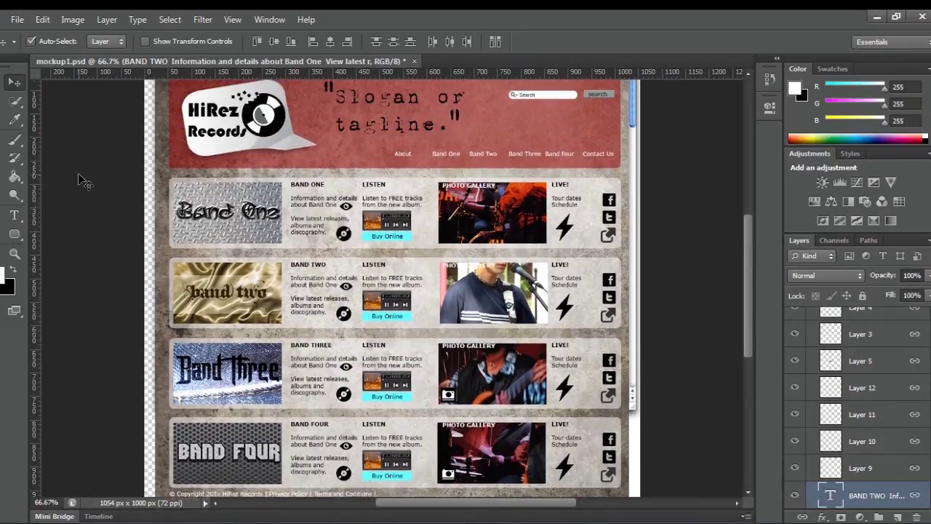
Review the whole mockup in full-screen mode, zooming and scrolling, then return to the normal view.
key("f")
key("f")
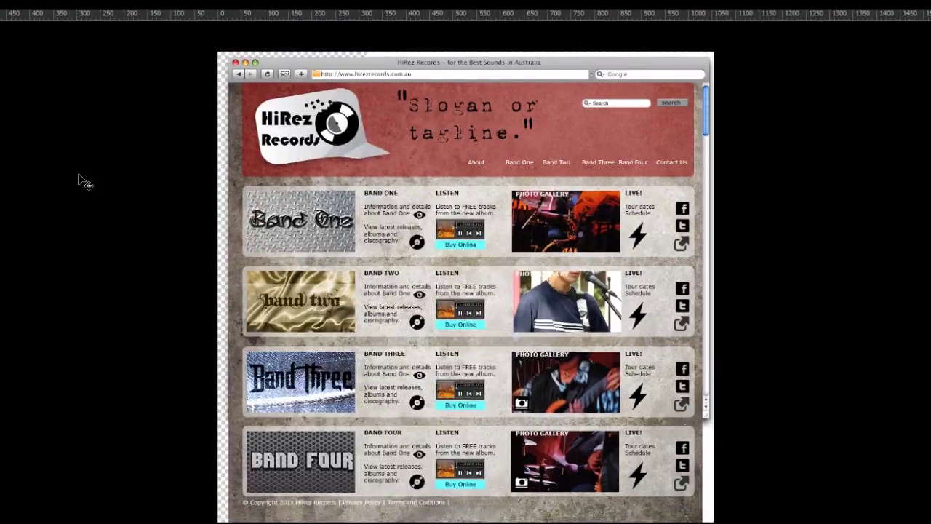
key("ctrl+plus")
scroll(80, 179, "up", 3)
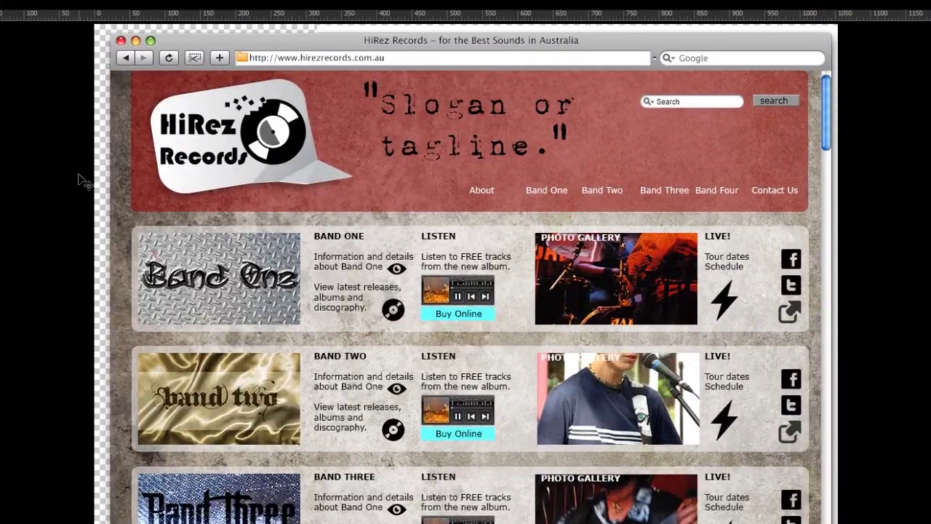
scroll(80, 179, "down", 5)
scroll(80, 180, "up", 1)
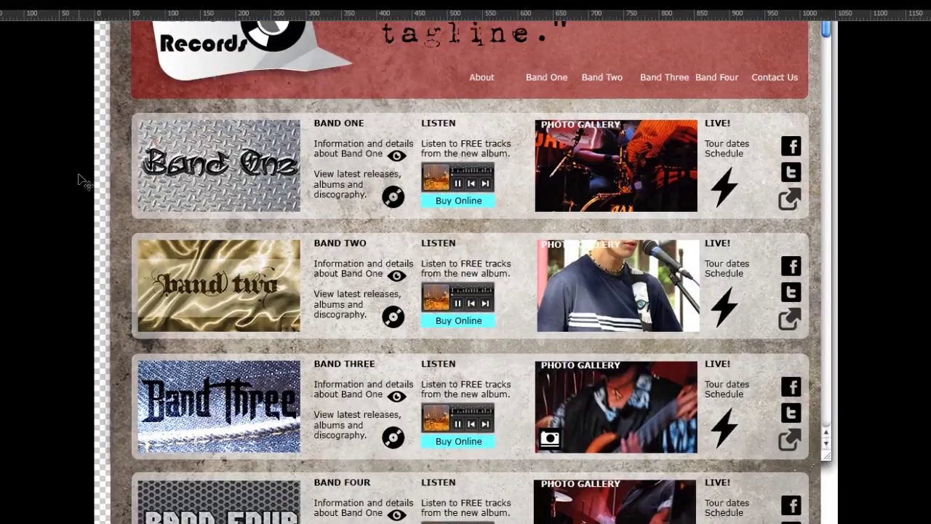
scroll(80, 180, "up", 2)
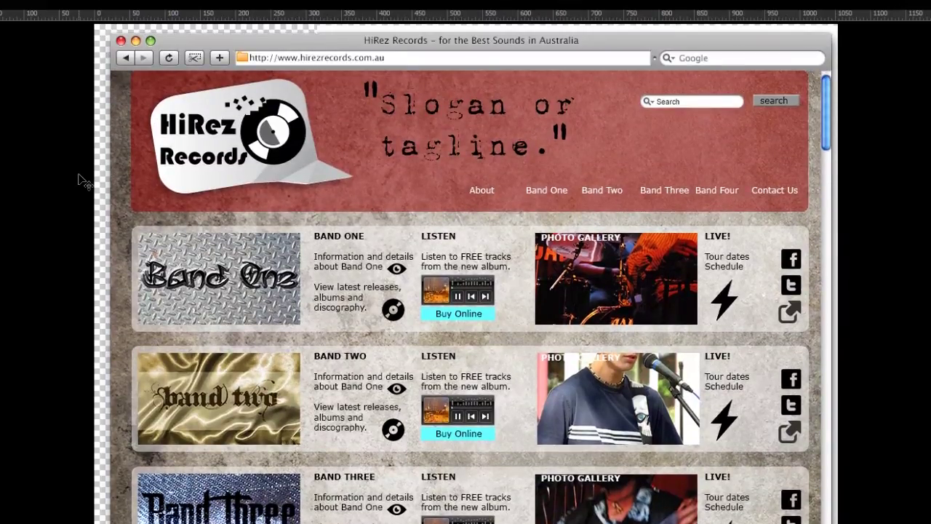
key("f")
left_click(17, 19)
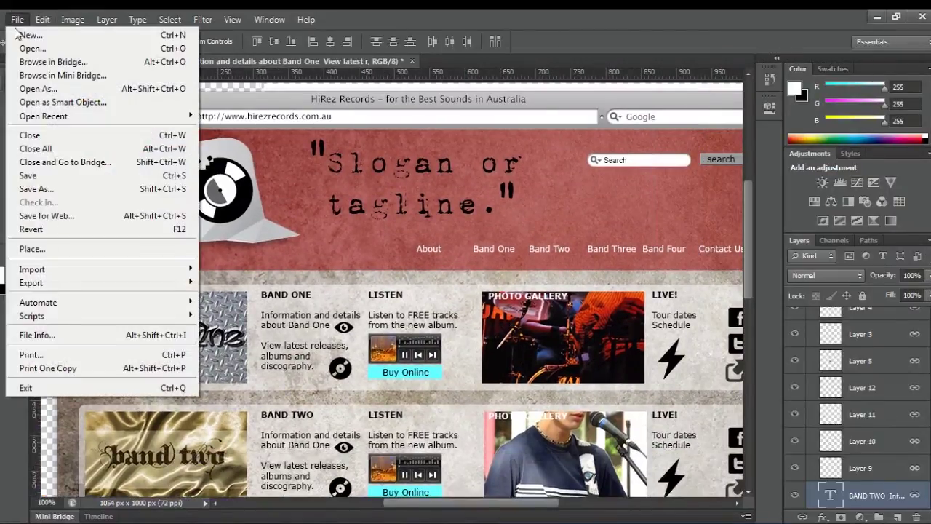
Open Save for Web (PNG-24, 1054 × 1000 px), cancel it, then go back to the File menu.
left_click(46, 222)
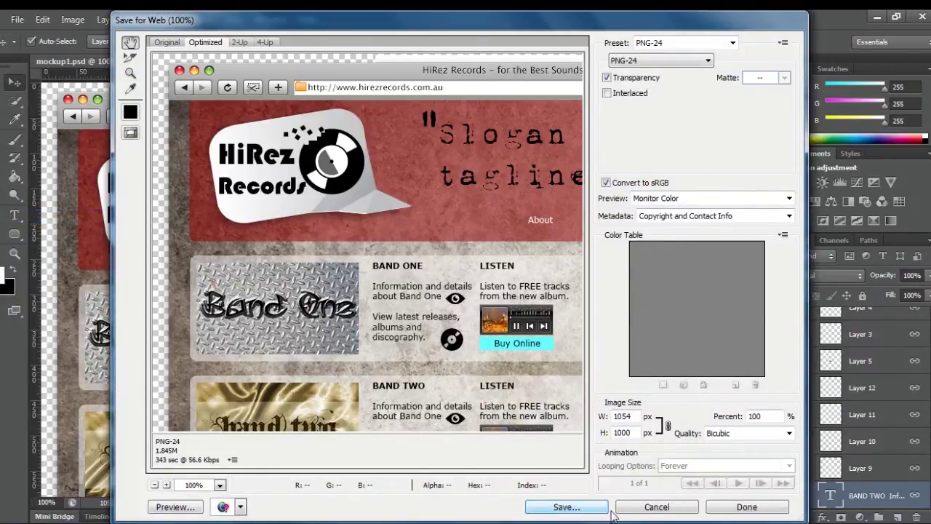
left_click(637, 512)
left_click(18, 19)
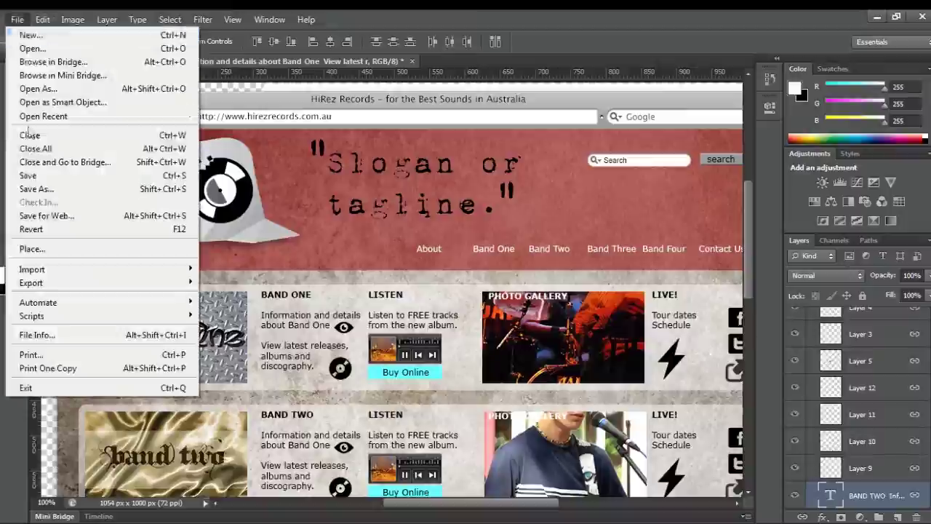